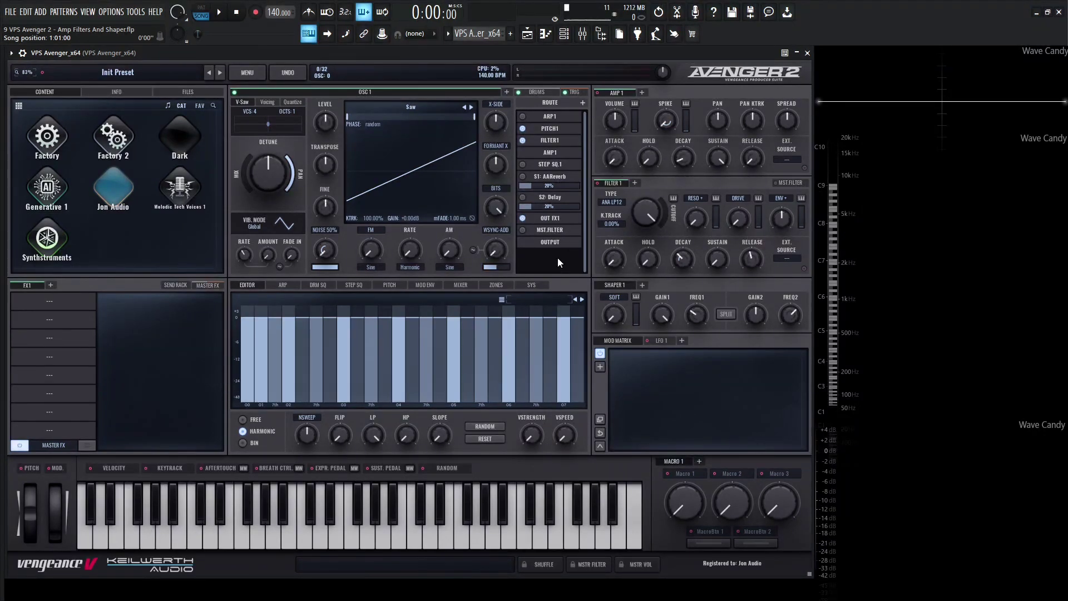
Add a second amp module next to AMP 1 and delete it again.
click(539, 152)
click(642, 93)
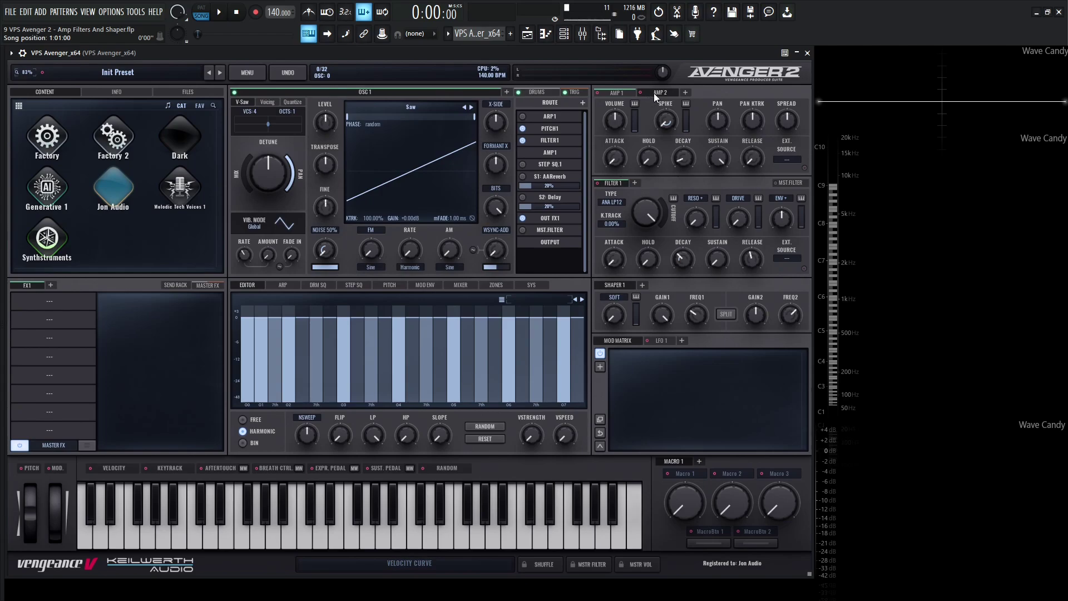
right_click(654, 92)
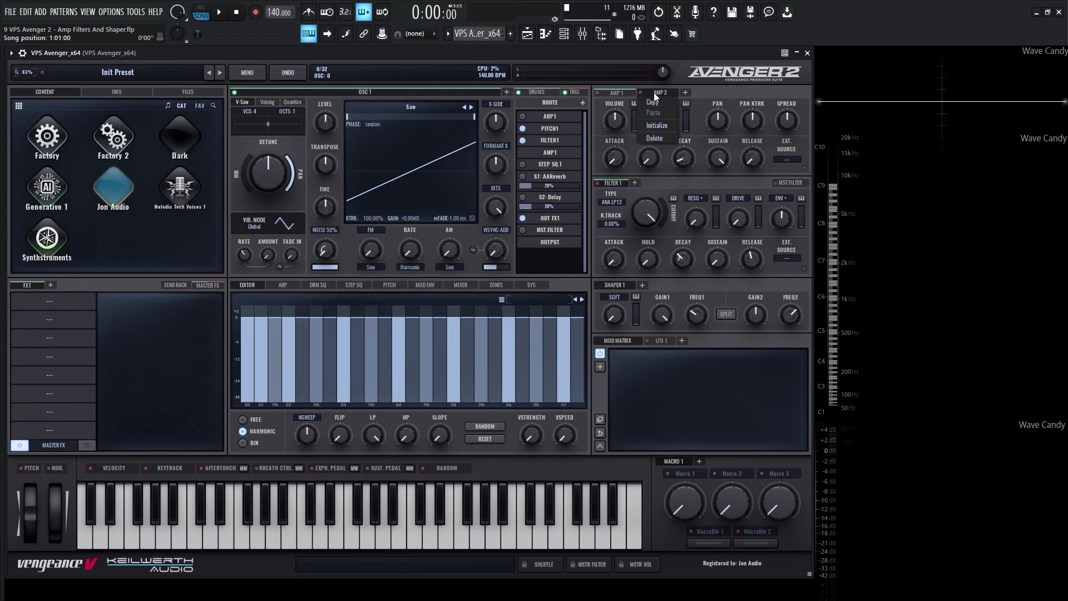
click(657, 138)
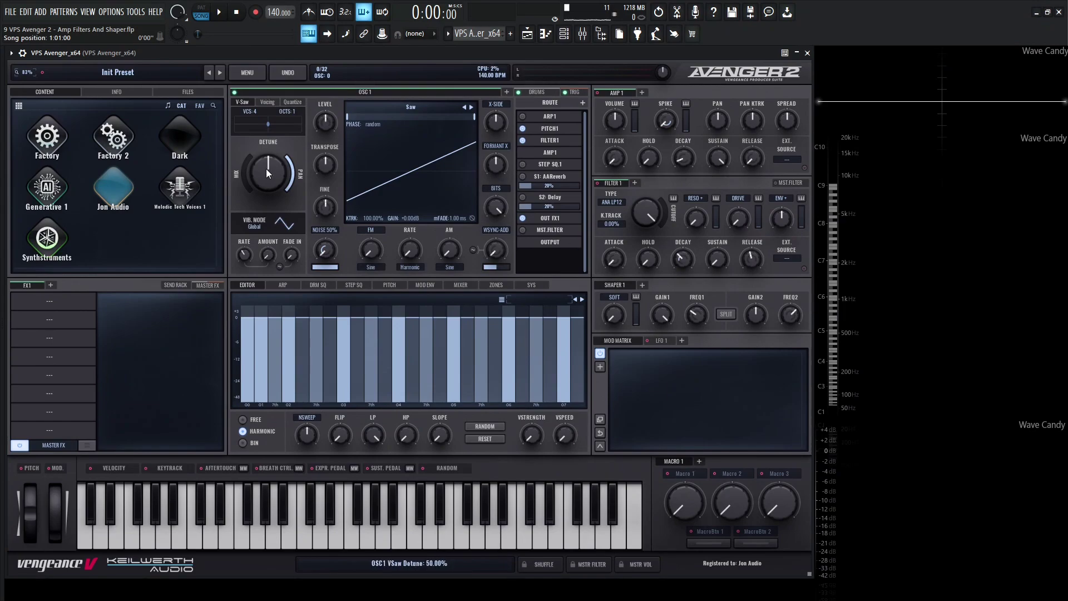
Set OSC 1's V-Saw mix to 100, and AMP 1's attack to about 743 ms with an attack curve of about 222%.
scroll(246, 175, up, 5)
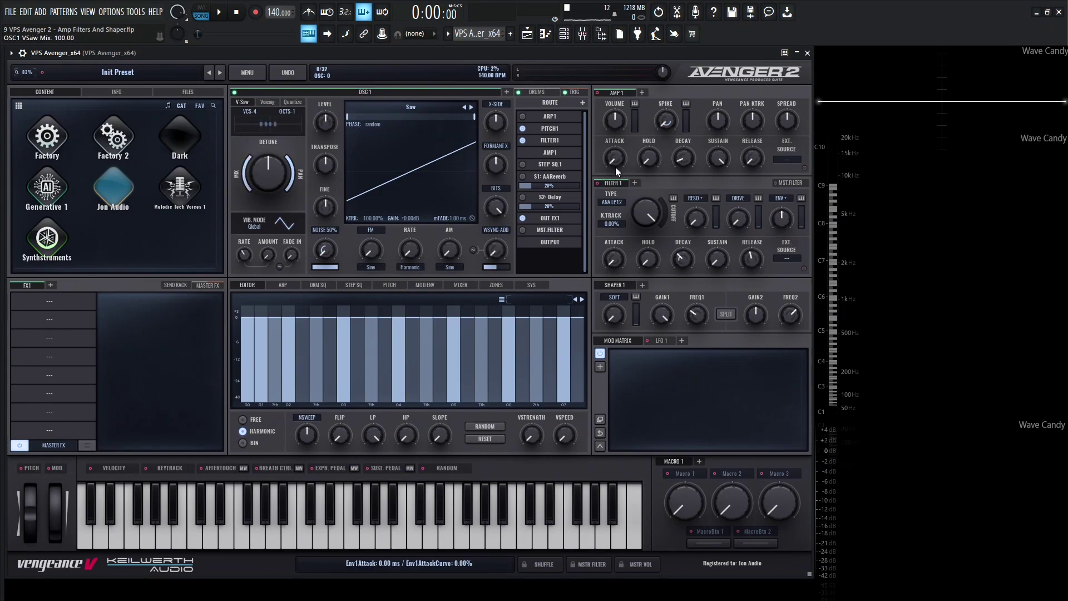
mouse_move(616, 161)
scroll(616, 161, up, 8)
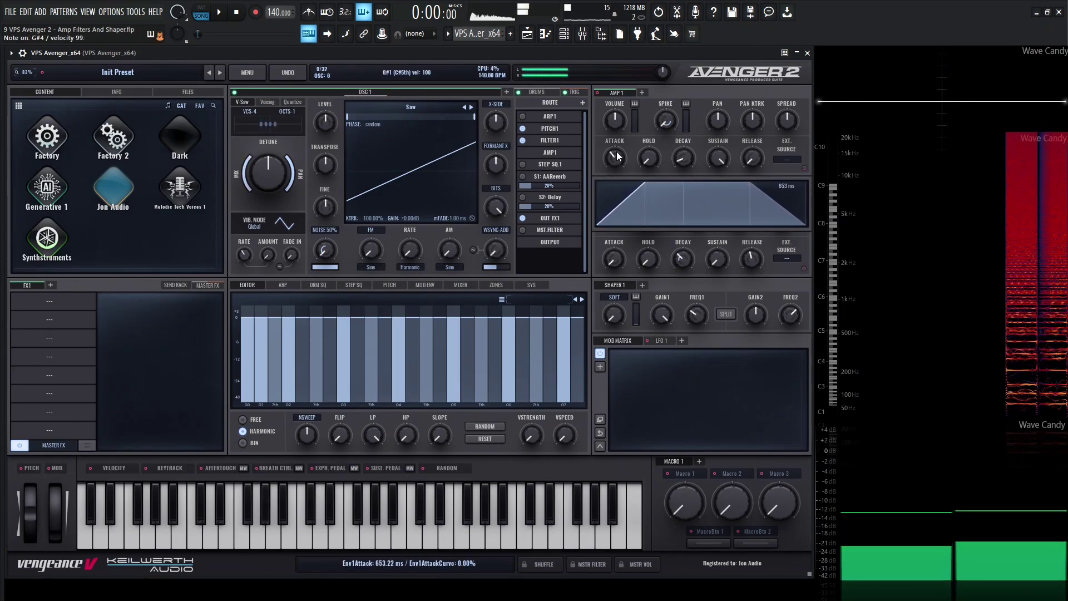
scroll(614, 157, up, 5)
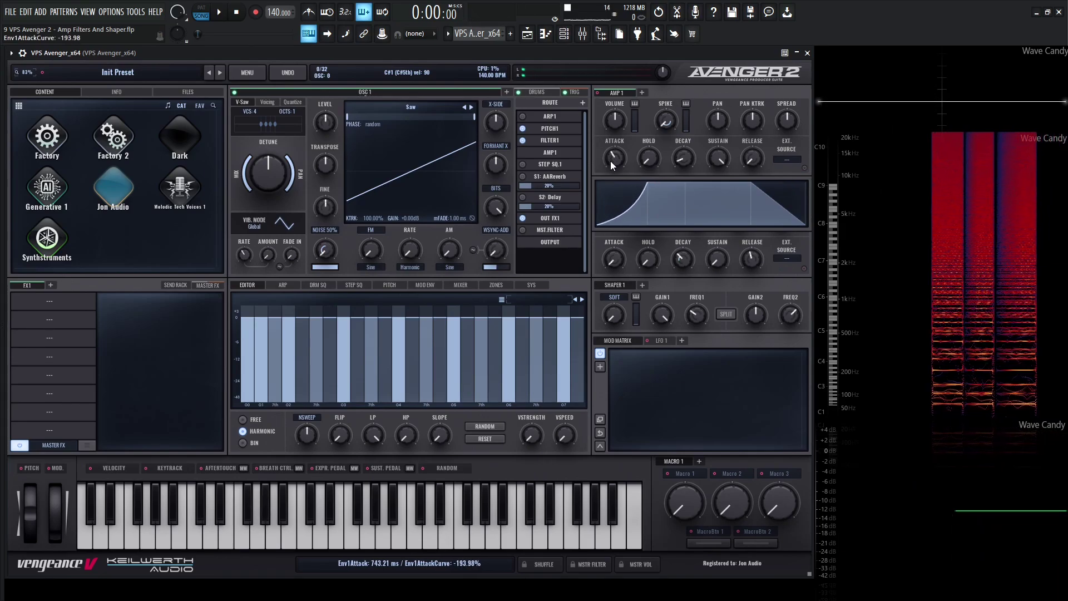
scroll(614, 160, up, 10)
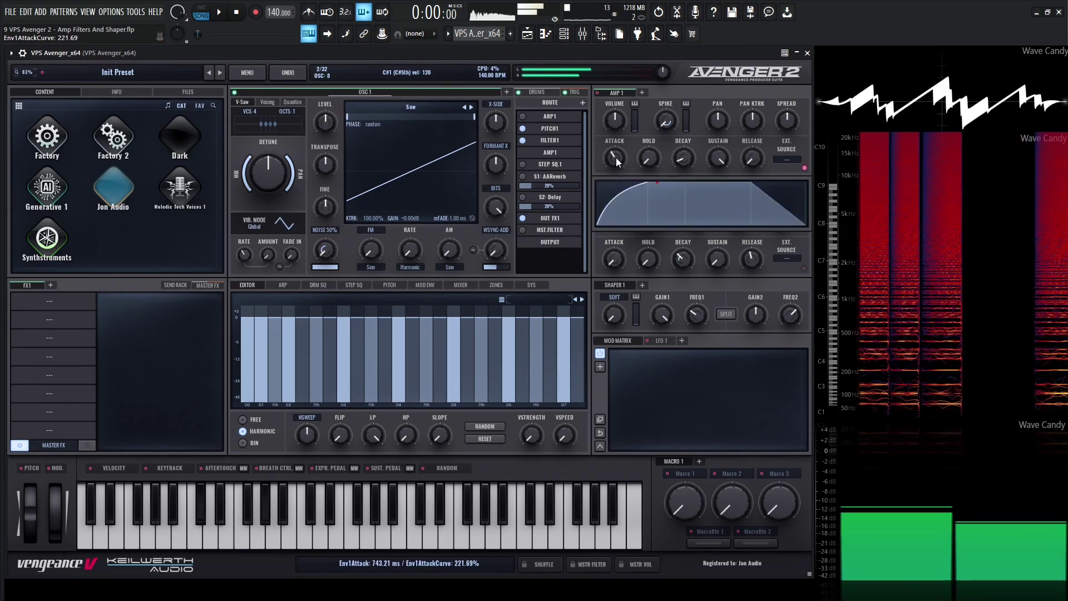
scroll(718, 158, down, 8)
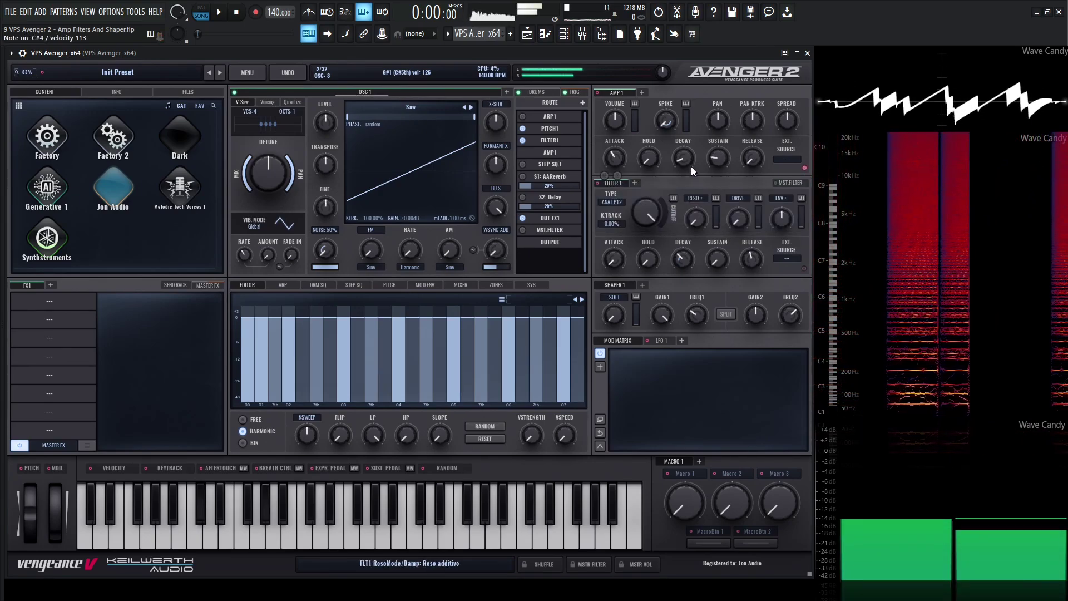
Set AMP 1's decay to about 3381 ms with a decay curve of about -29%.
drag(686, 156, 685, 148)
scroll(687, 155, down, 3)
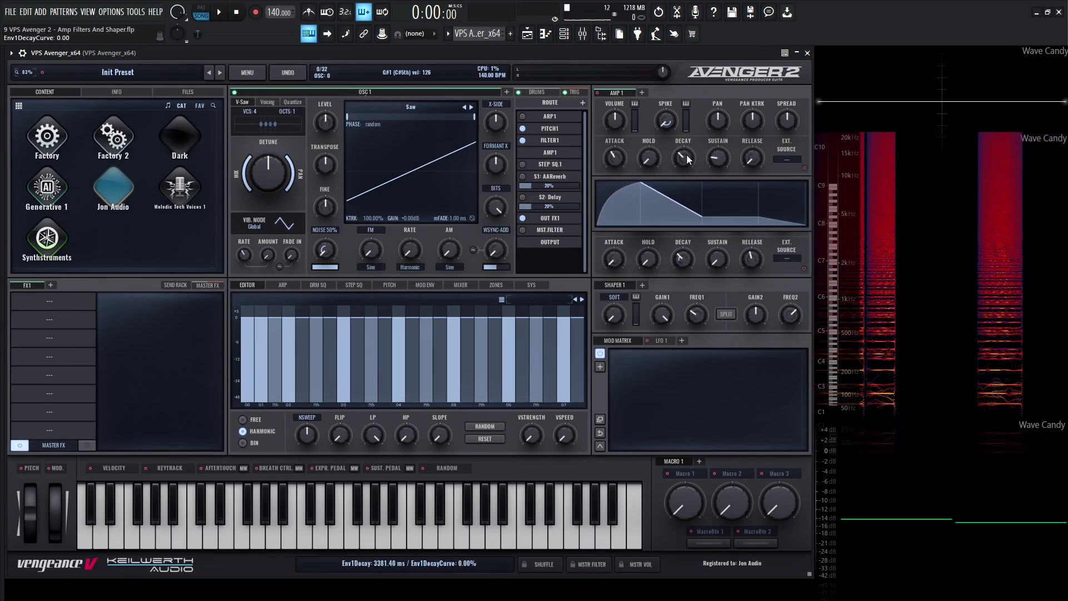
scroll(686, 168, down, 2)
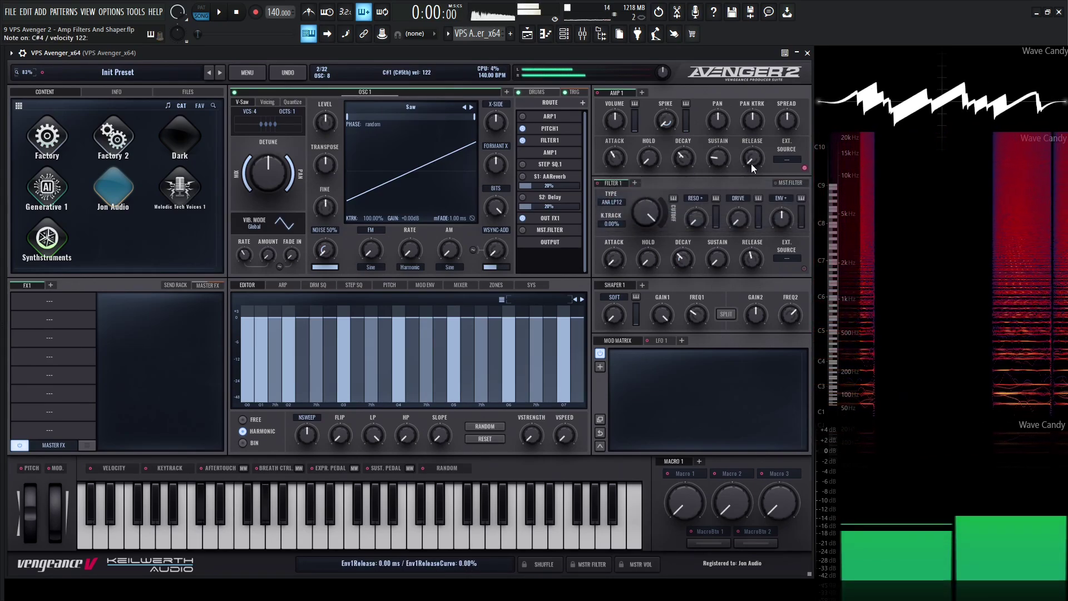
Set AMP 1's release to about 610 ms with a curve of about -36%, and raise its hold to about halfway.
drag(751, 164, 754, 138)
scroll(751, 156, down, 2)
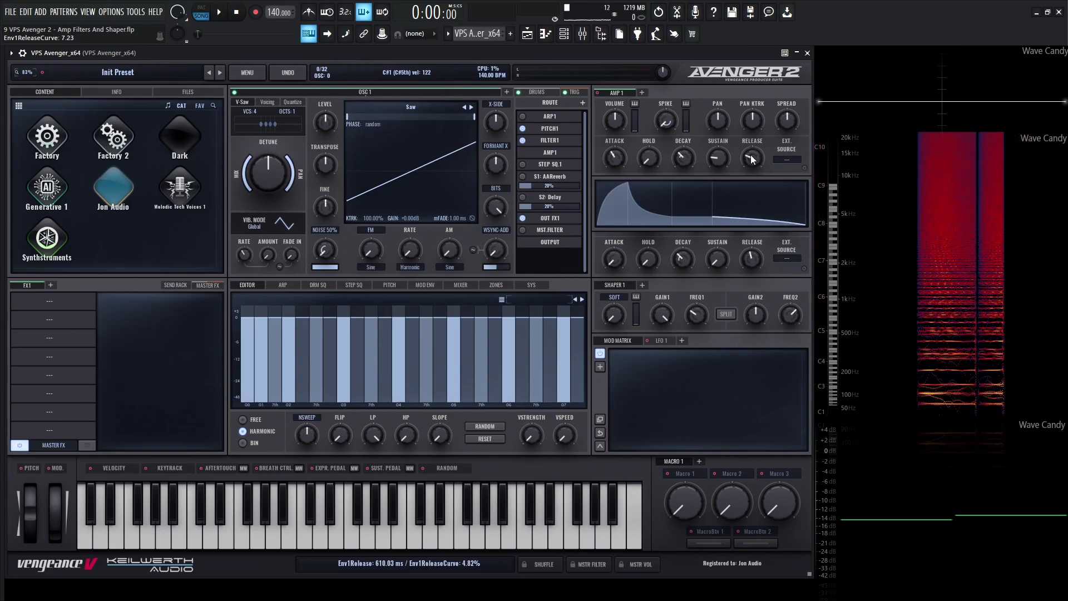
scroll(751, 163, down, 5)
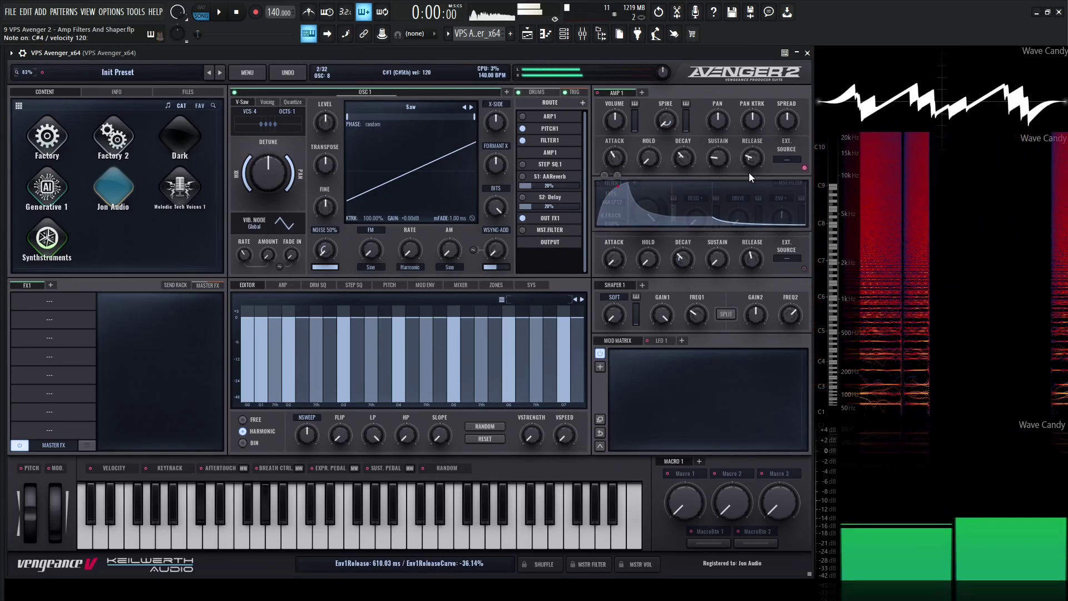
drag(650, 159, 652, 115)
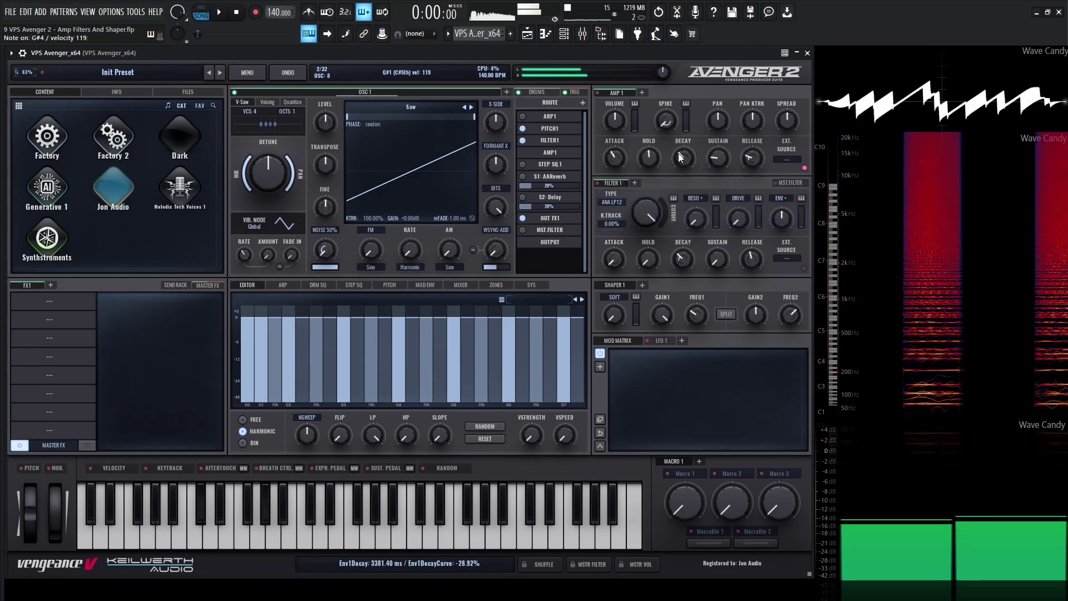
mouse_move(654, 161)
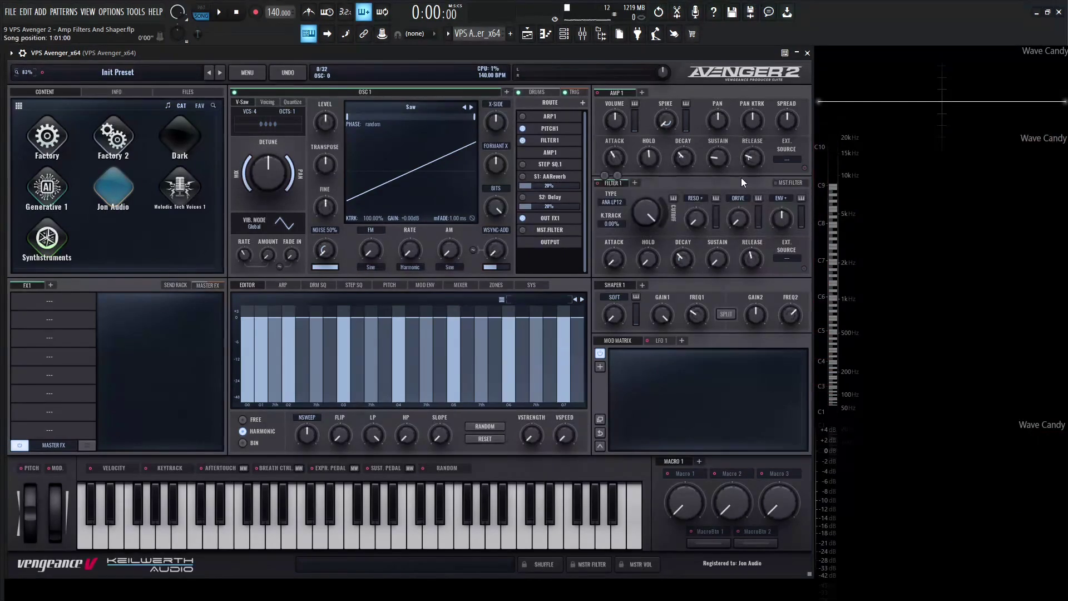
Try FILTER 1 as the external envelope source of AMP 1 and revert that choice.
click(788, 160)
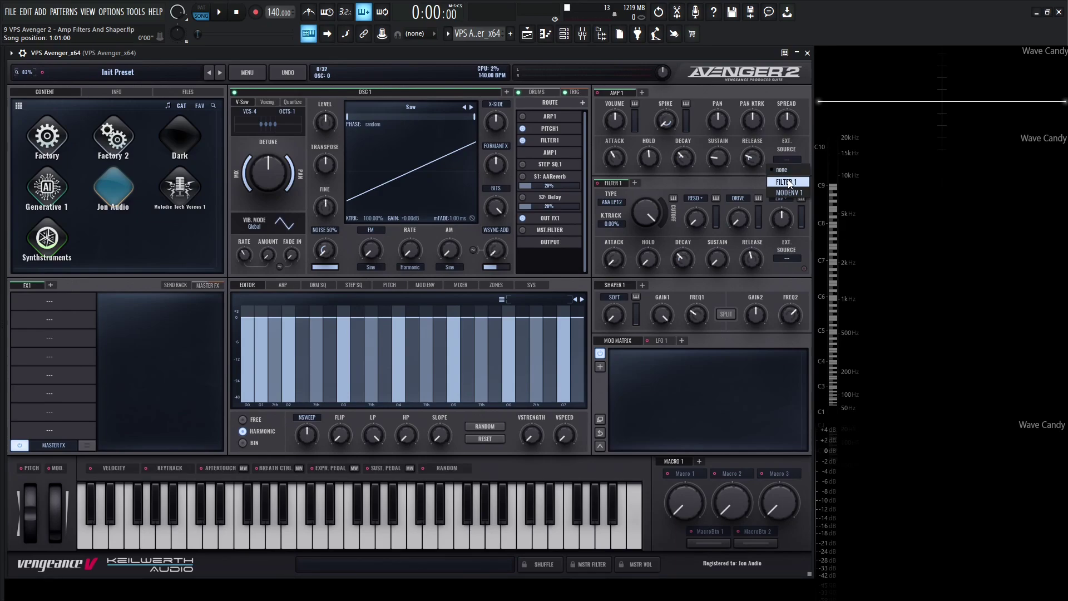
click(787, 181)
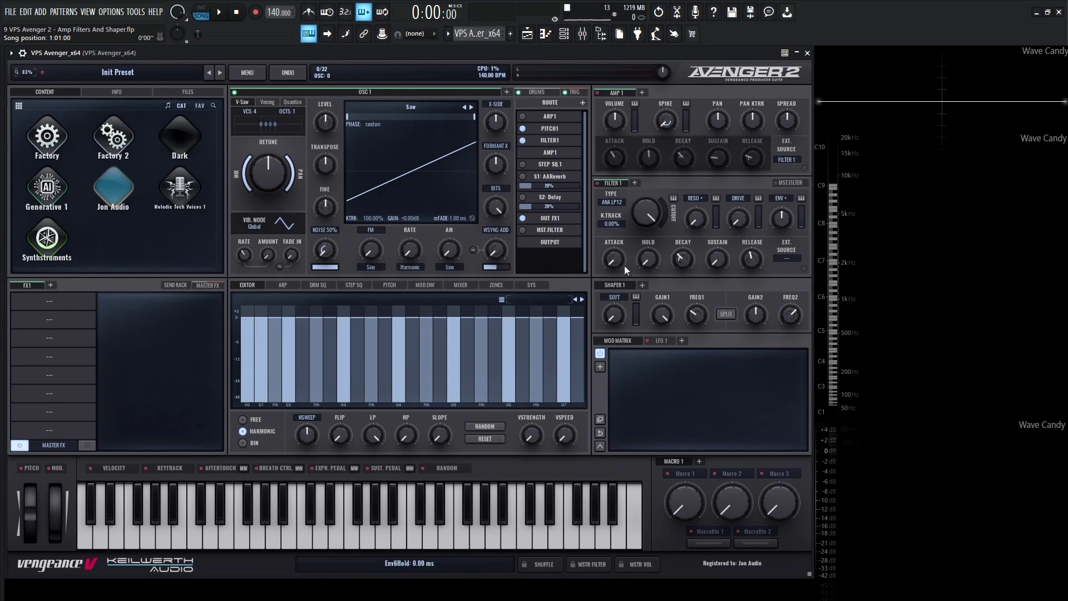
key(ctrl+z)
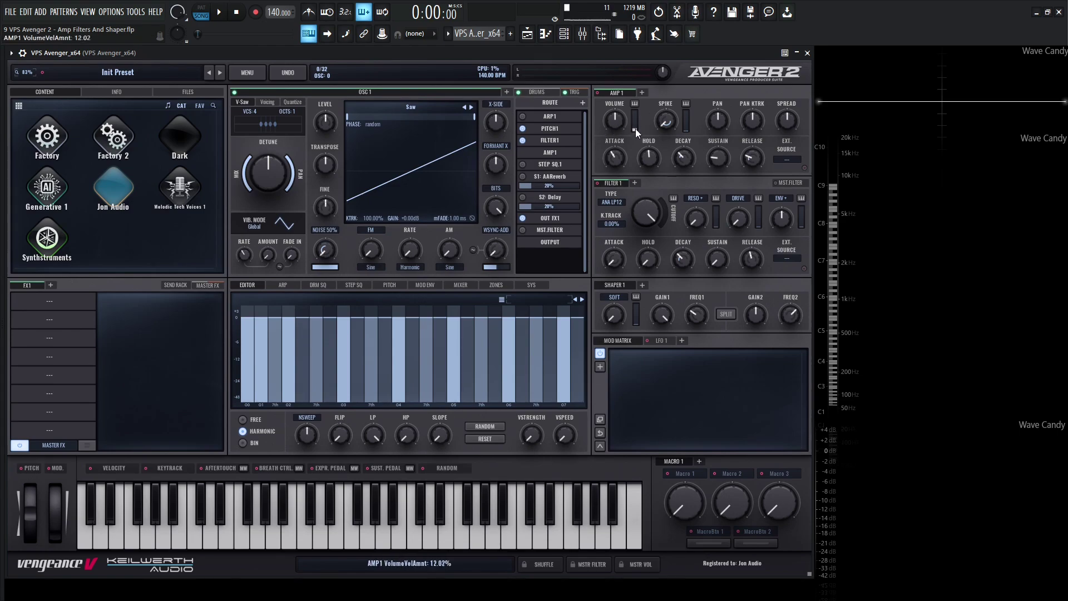
Raise AMP 1's volume velocity amount, and try its spike at about 48% before returning it to zero.
drag(635, 129, 632, 104)
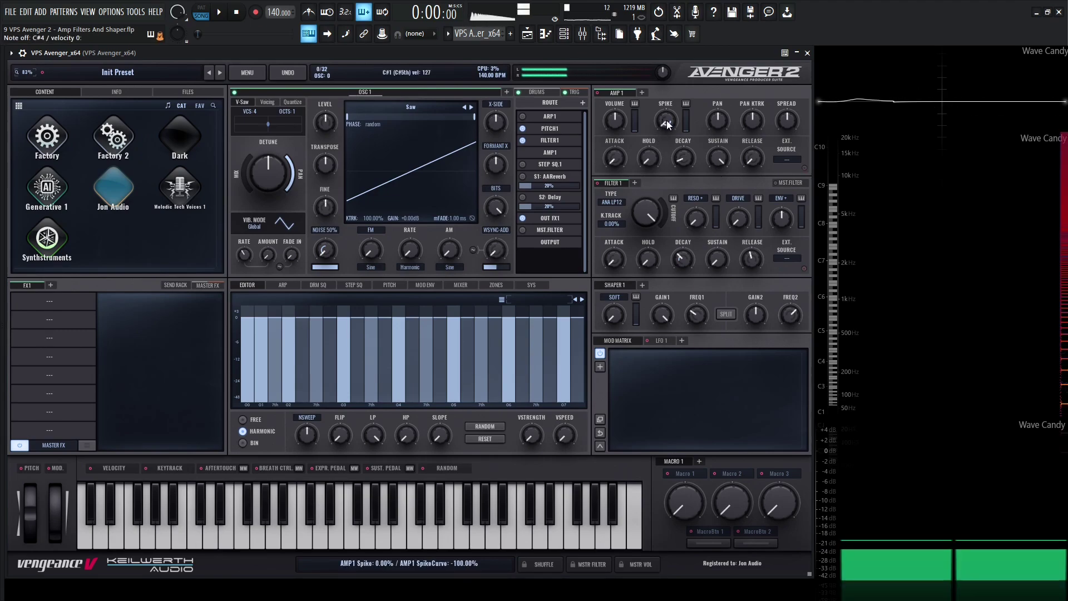
drag(667, 120, 670, 67)
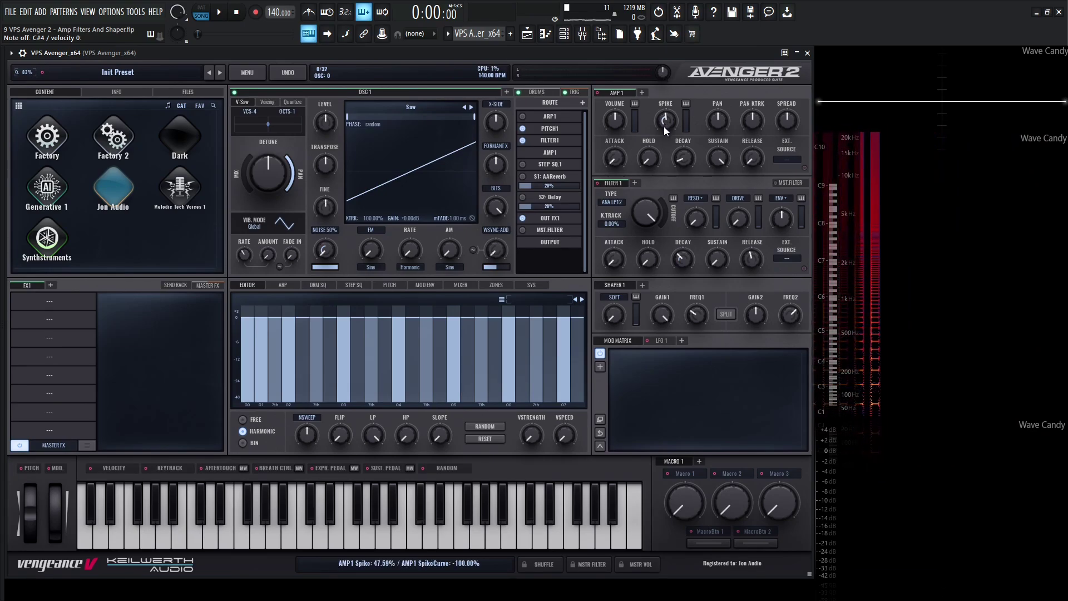
drag(665, 124, 663, 168)
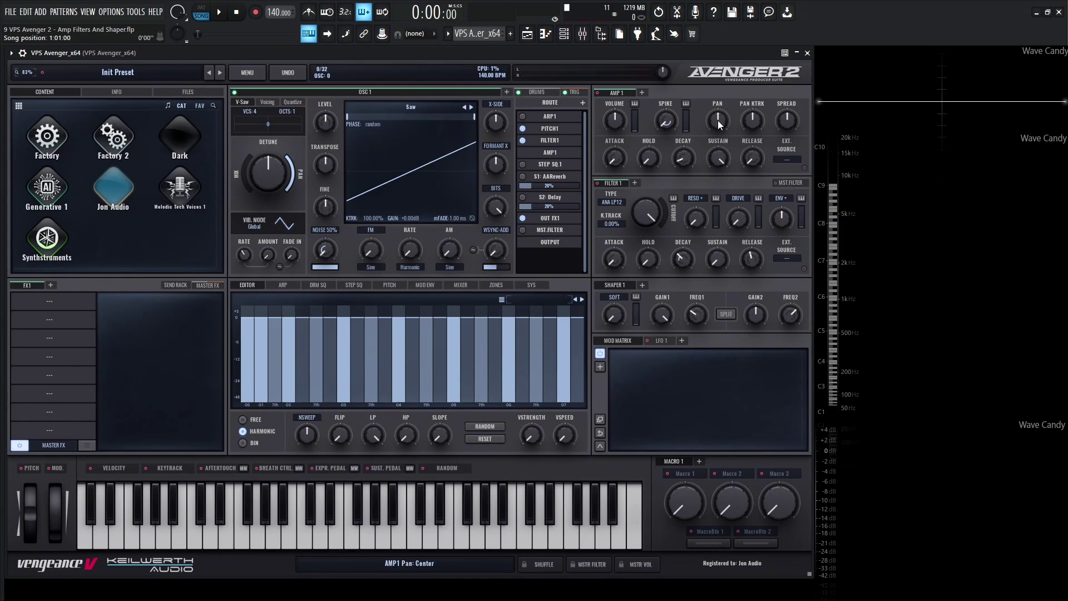
Try AMP 1's pan and fully raised pan key tracking with notes across the keyboard, and return both to centre.
mouse_move(717, 120)
mouse_down()
mouse_move(725, 192)
mouse_move(728, 64)
mouse_move(735, 200)
mouse_move(737, 86)
mouse_move(734, 123)
mouse_move(720, 121)
mouse_up()
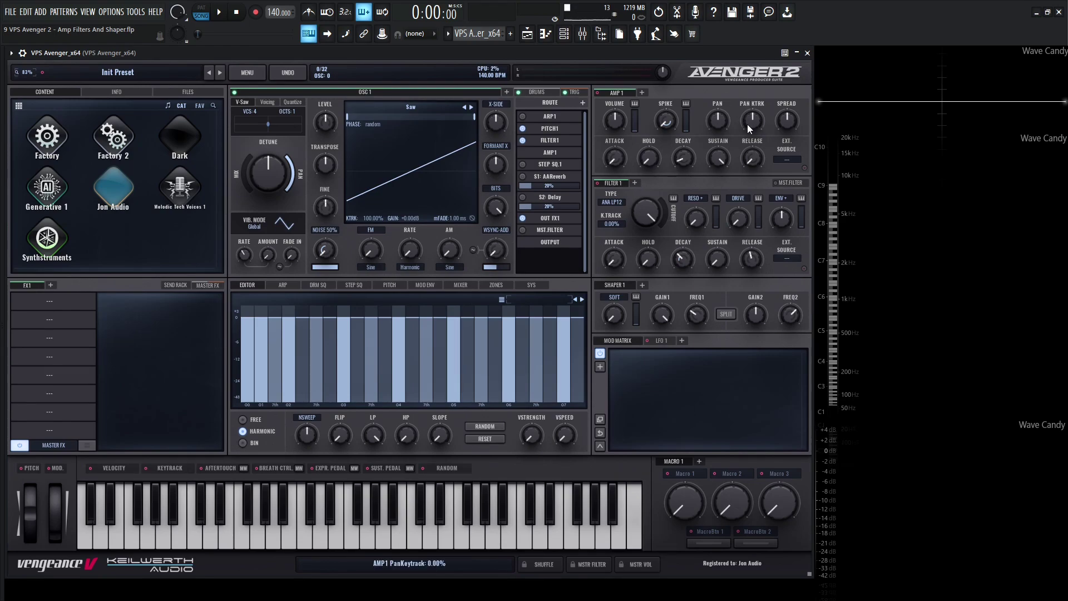
drag(749, 129, 747, 106)
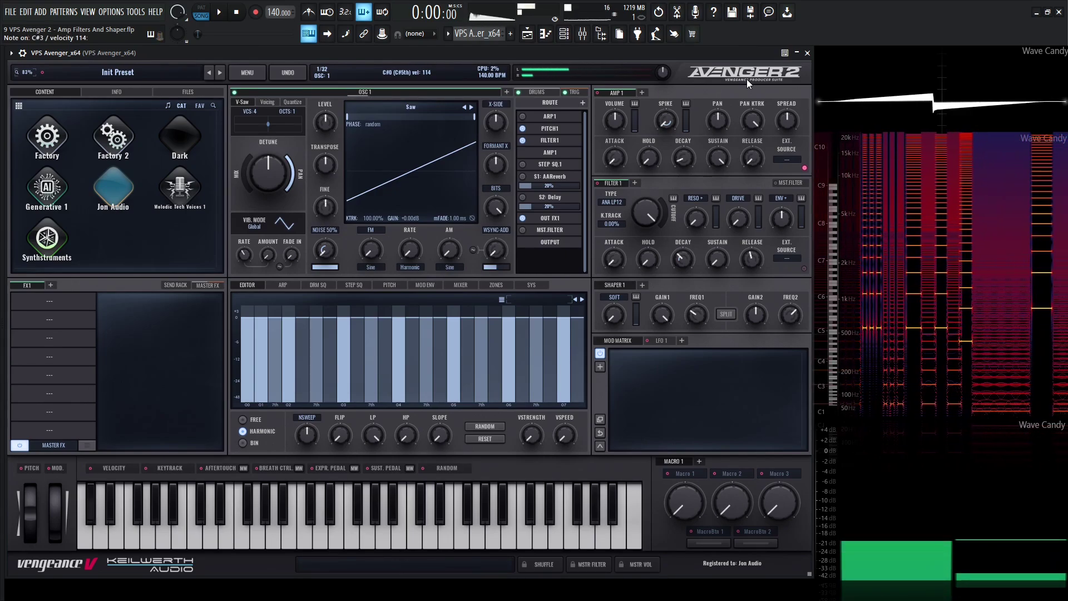
drag(753, 119, 747, 197)
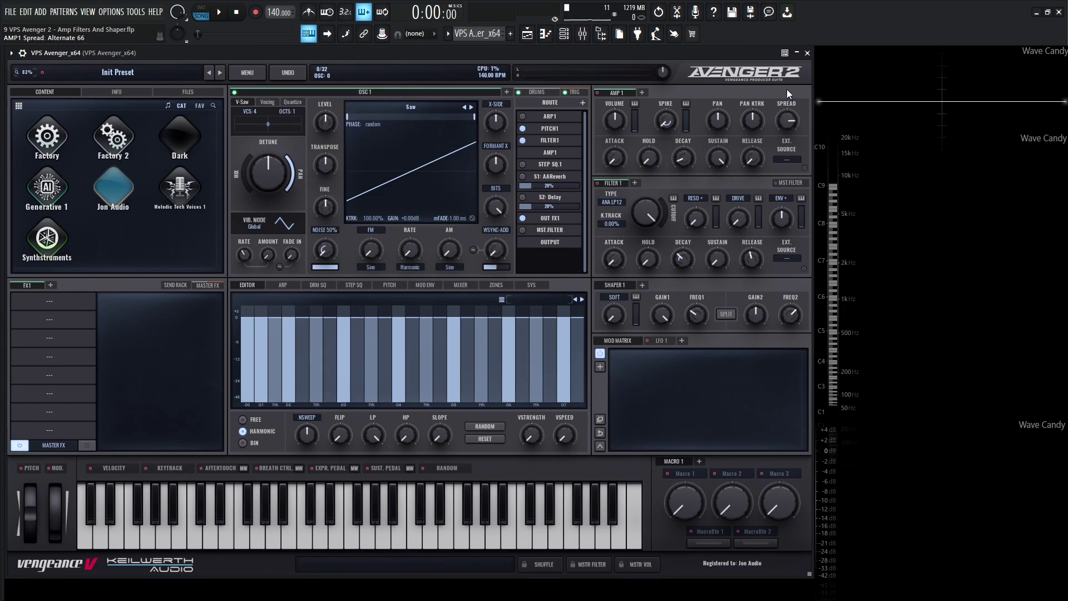
Audition AMP 1's spread with repeated notes at Alternate 66 and at Alternate 100.
key(s)
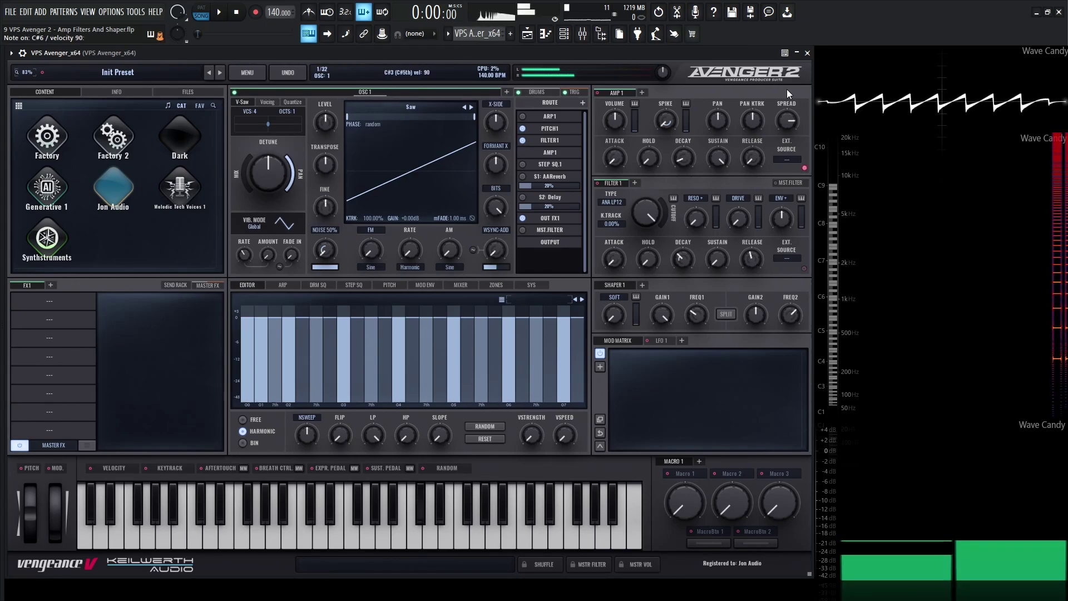
drag(786, 89, 788, 89)
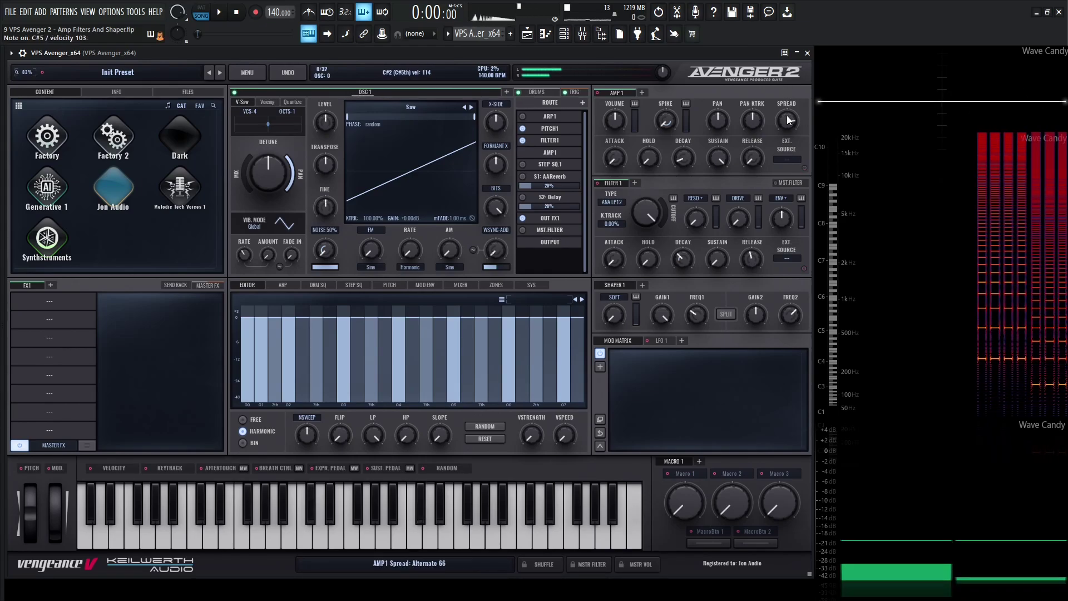
key(s)
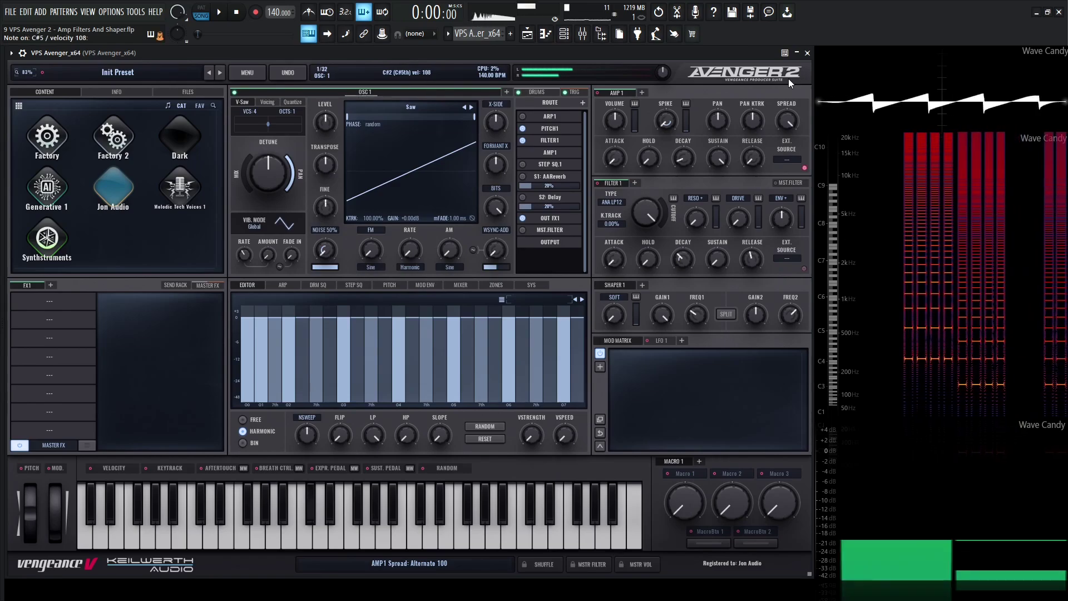
Set AMP 1's spread to Random 74 and play repeated notes to audition the random panning.
drag(788, 118, 795, 160)
drag(791, 125, 788, 158)
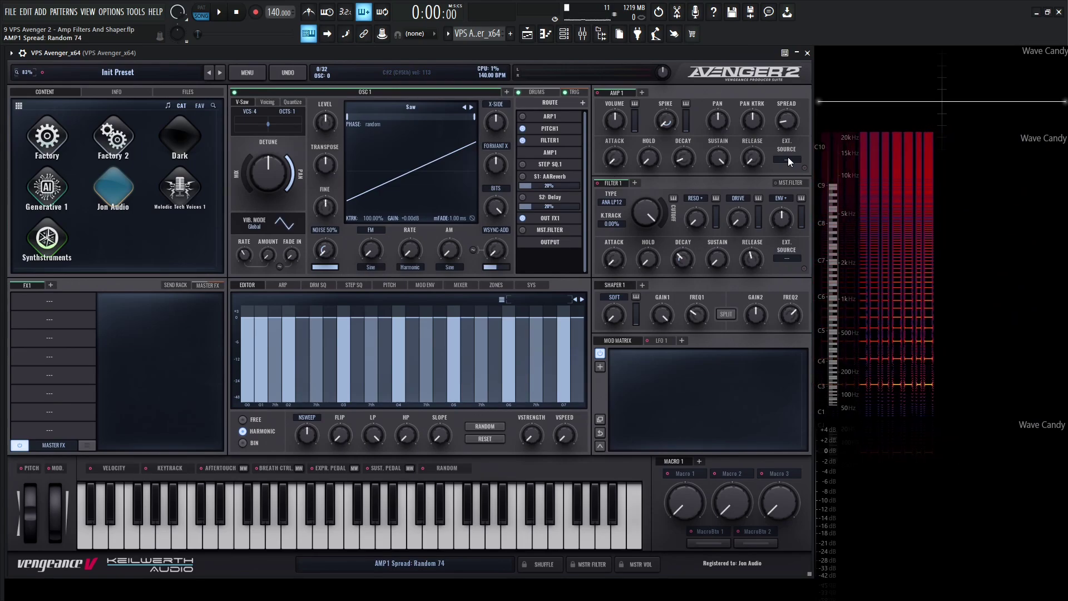
key(s)
key(2)
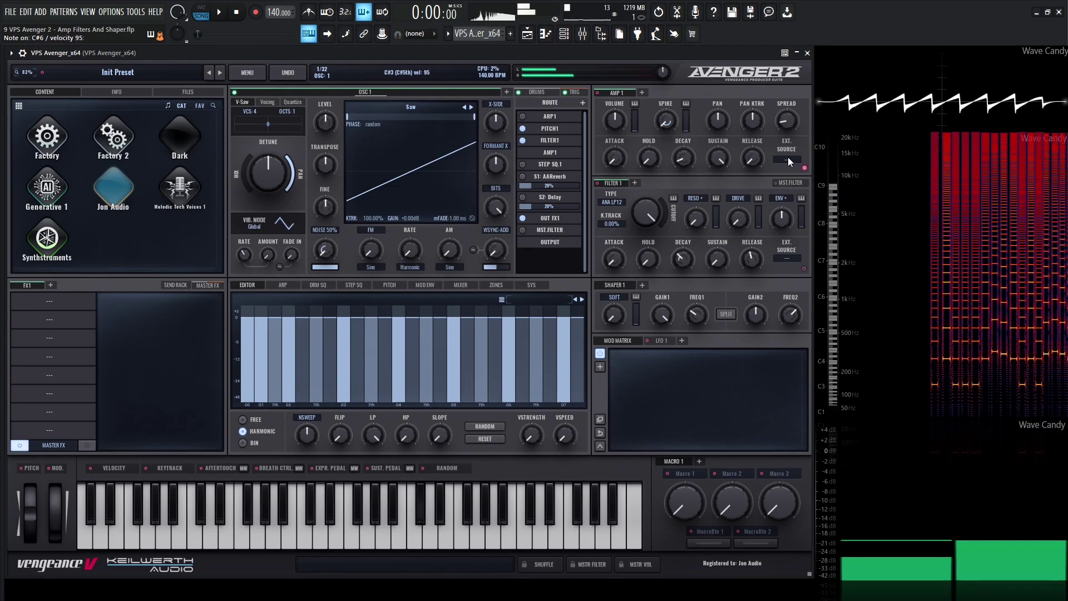
key(s)
key(2)
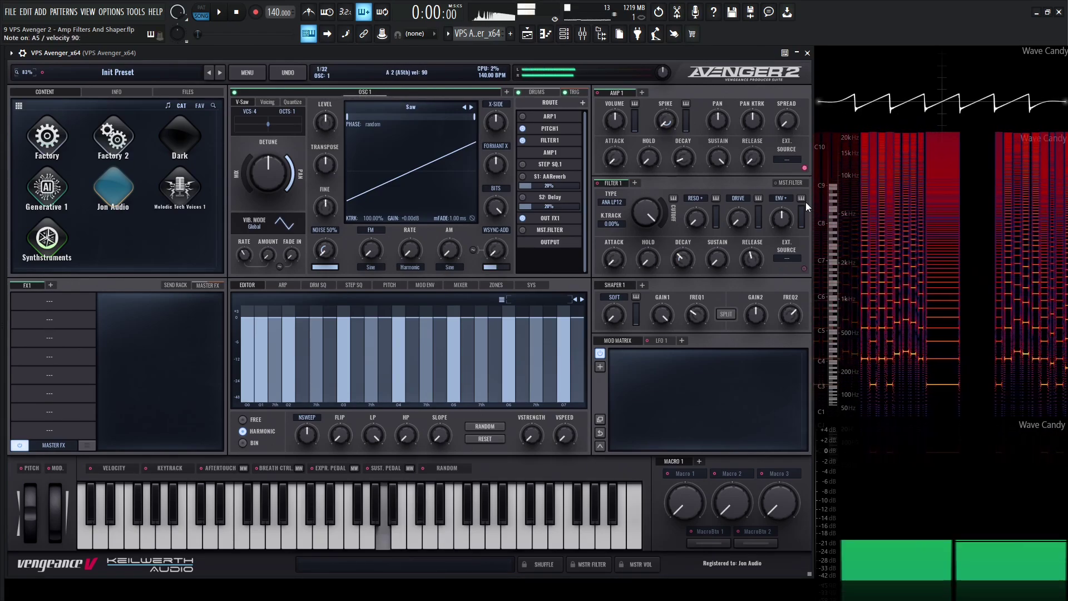
key(h)
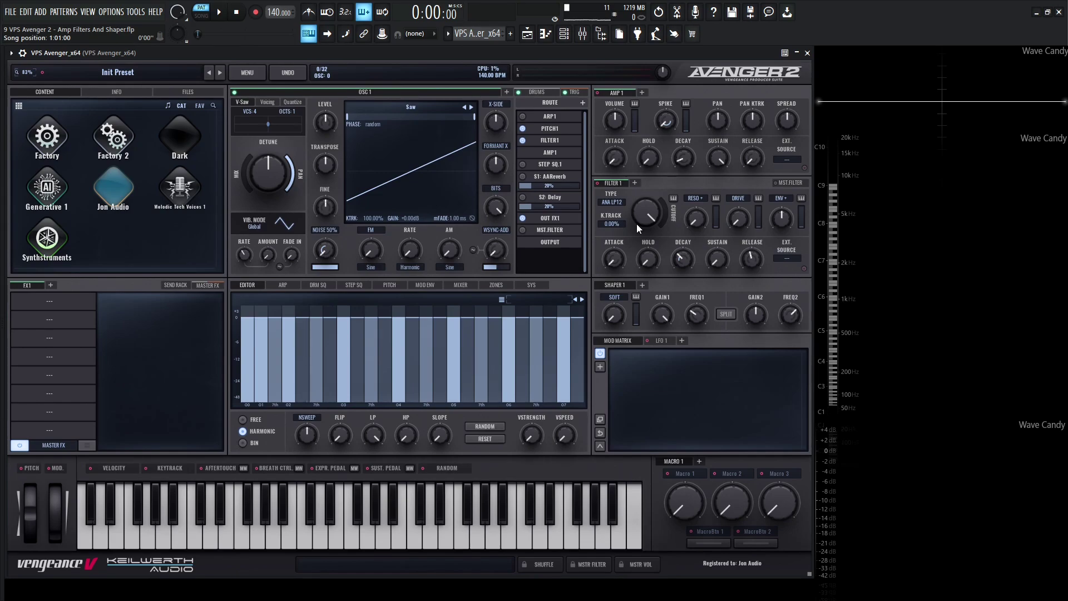
Sweep Filter 1's cutoff, set it to about 2717 Hz with velocity modulation added, and play the rising-velocity C#5 pattern from the piano roll.
drag(638, 220, 650, 156)
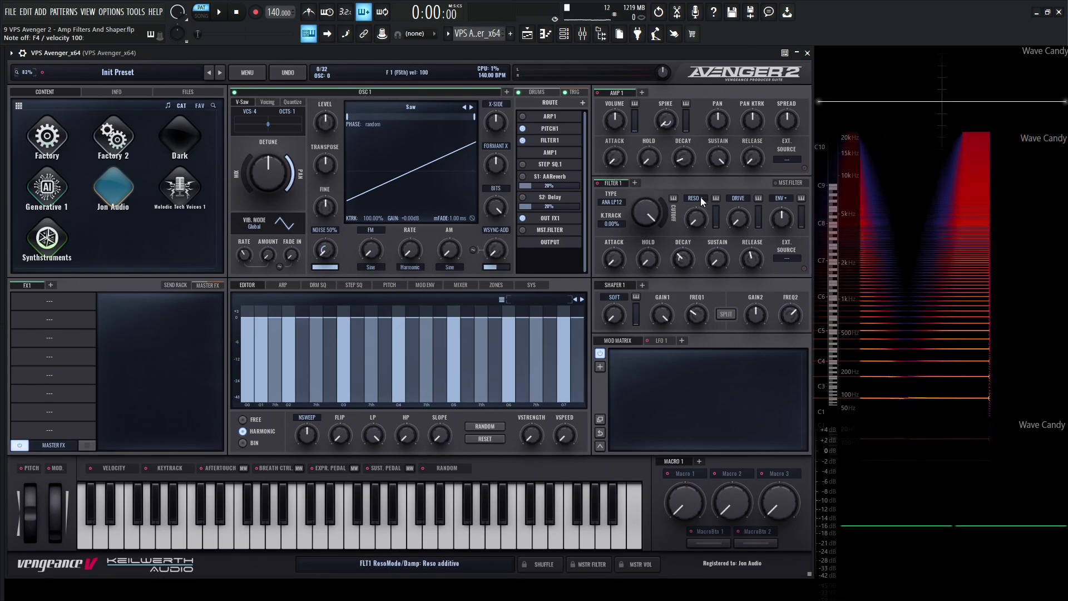
drag(664, 218, 643, 164)
key(F7)
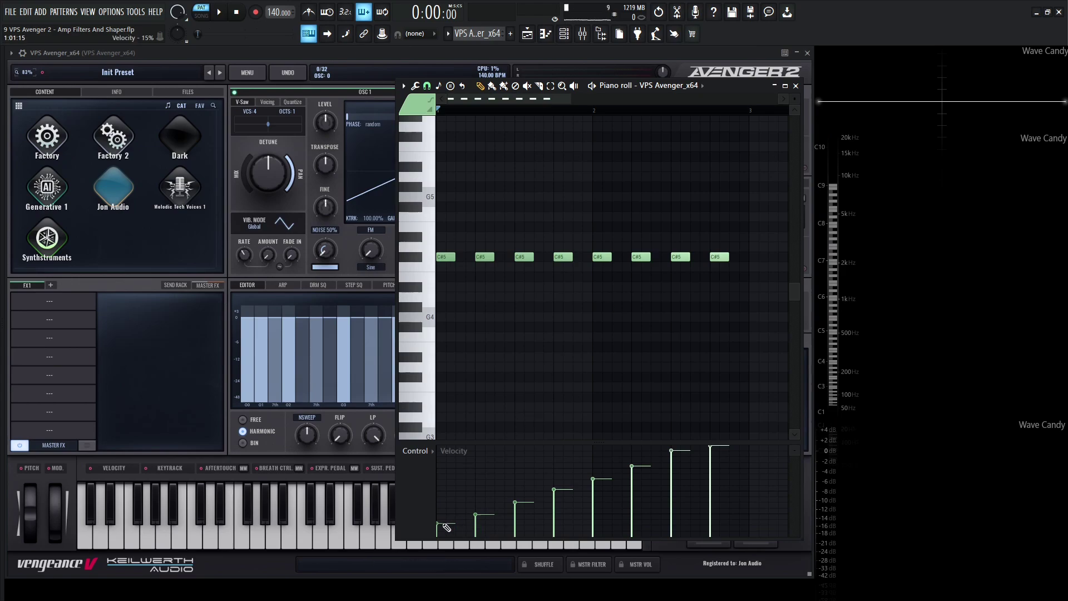
key(F7)
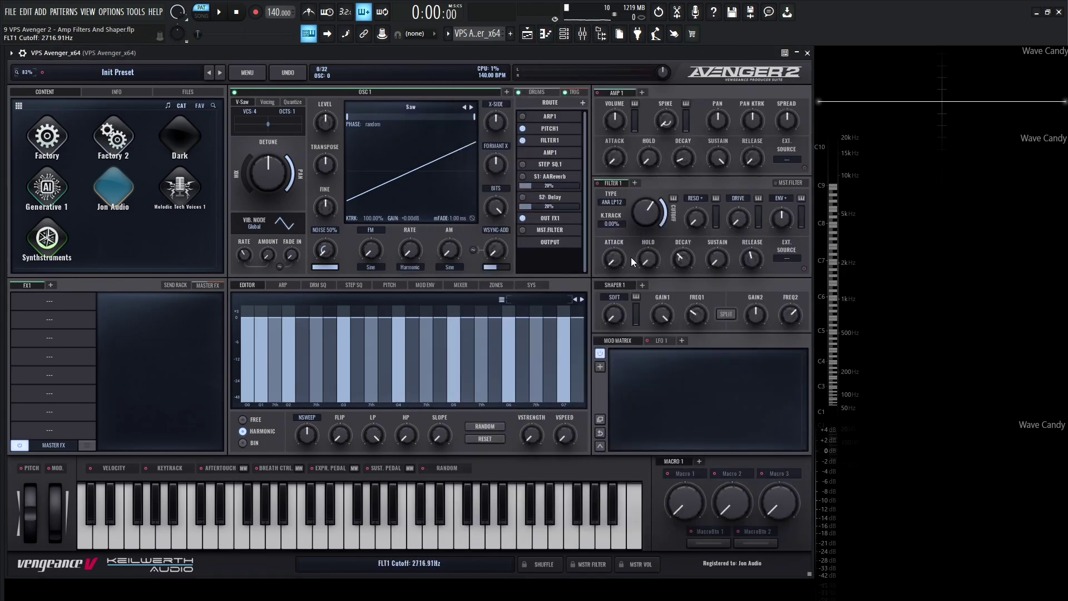
key(space)
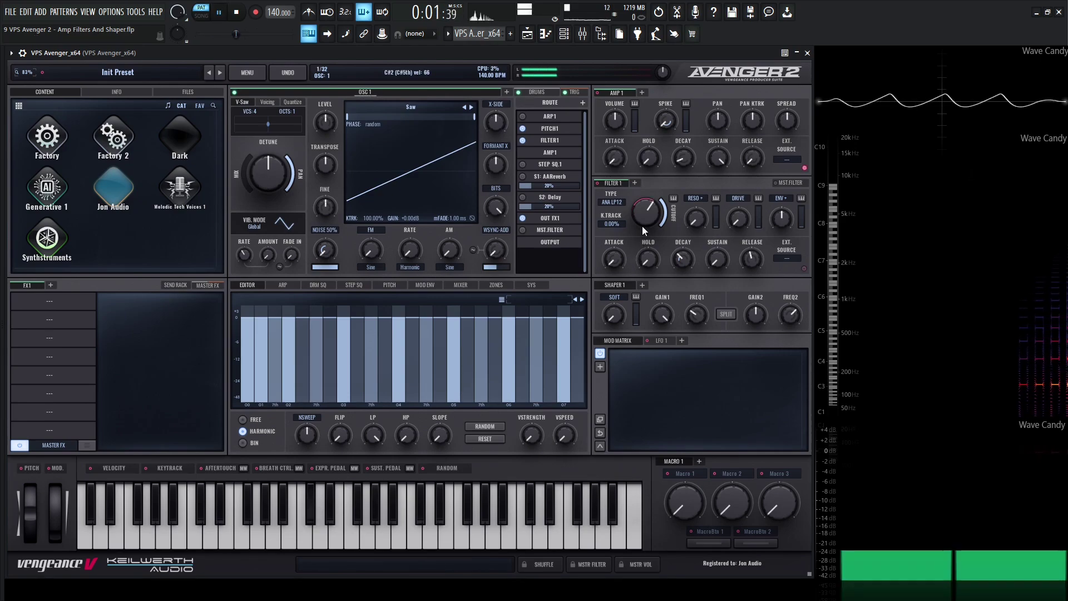
key(F7)
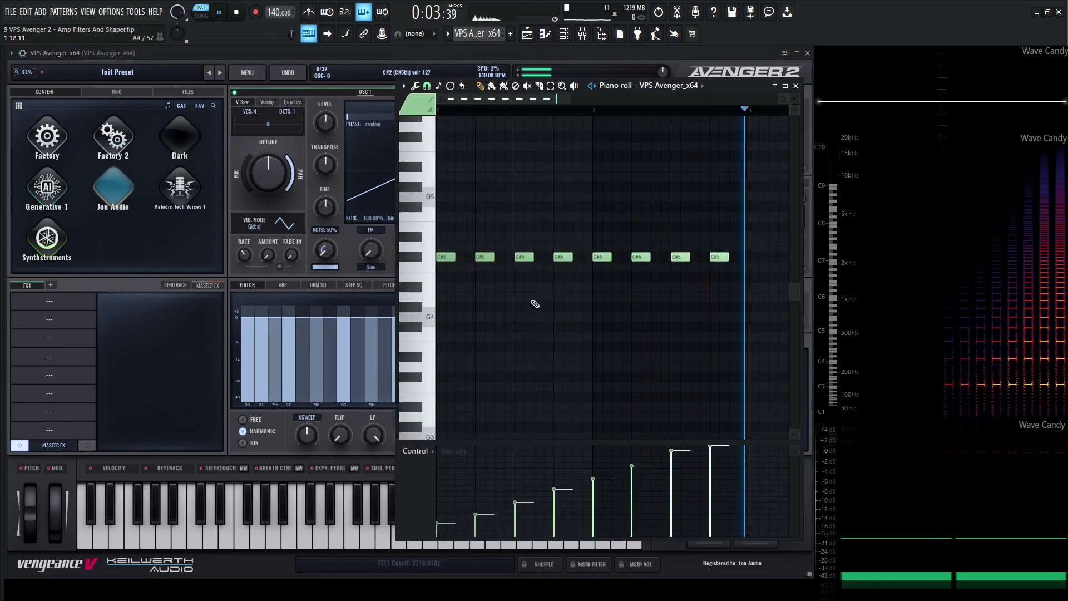
Compare the pattern's rising note velocities in the piano roll with Filter 1's cutoff modulation during playback, and stop playback.
key(F7)
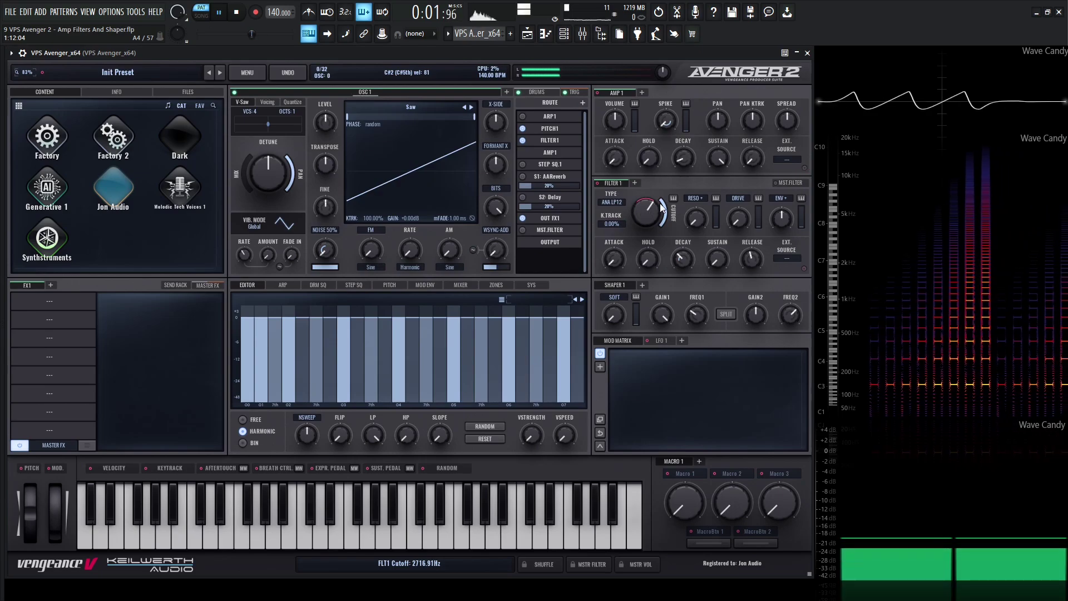
key(F7)
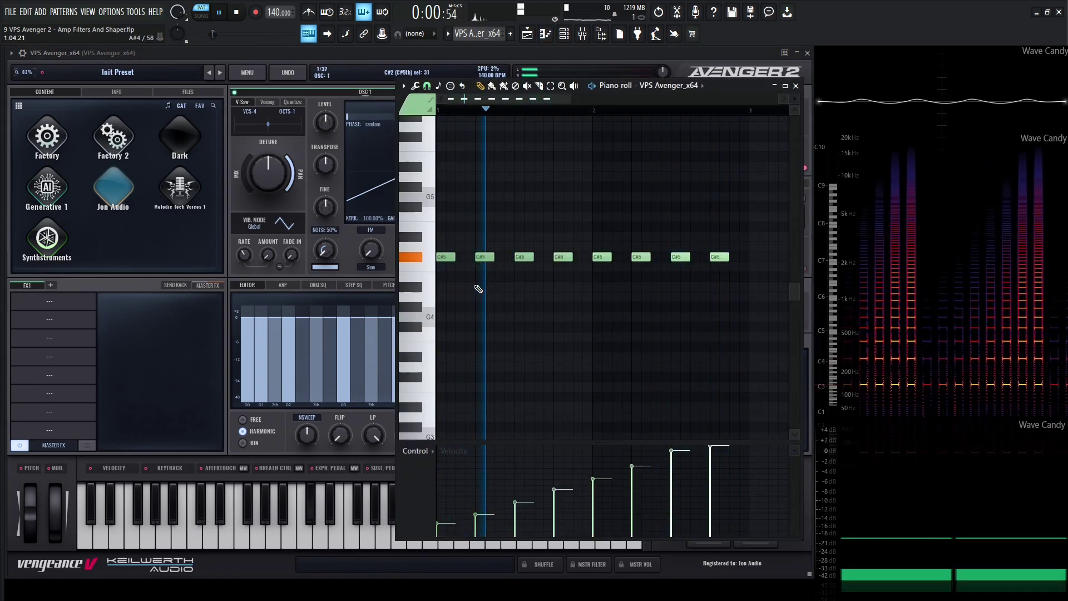
key(F7)
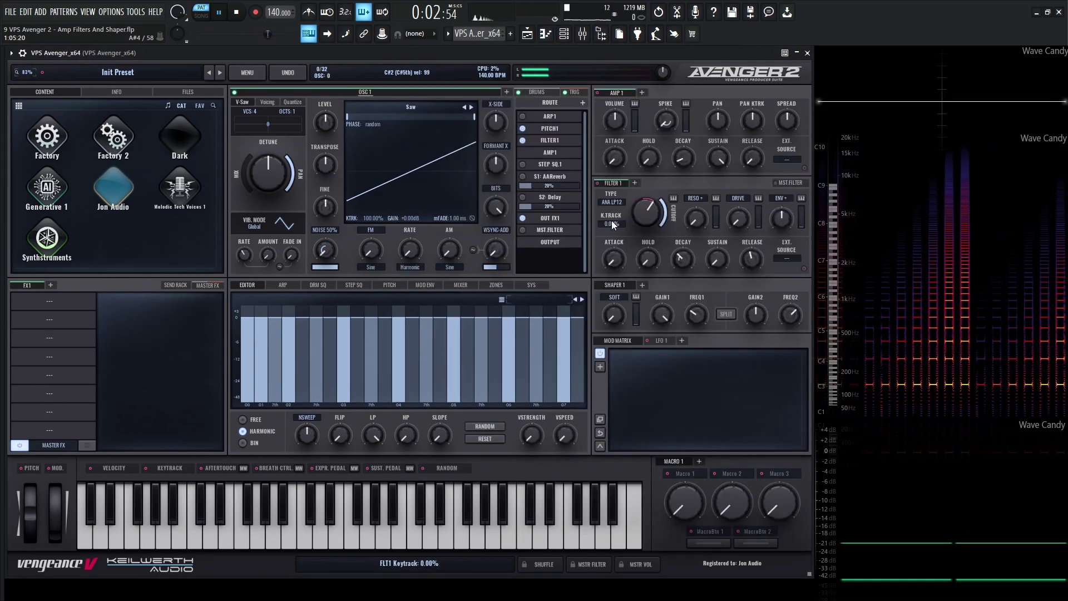
key(space)
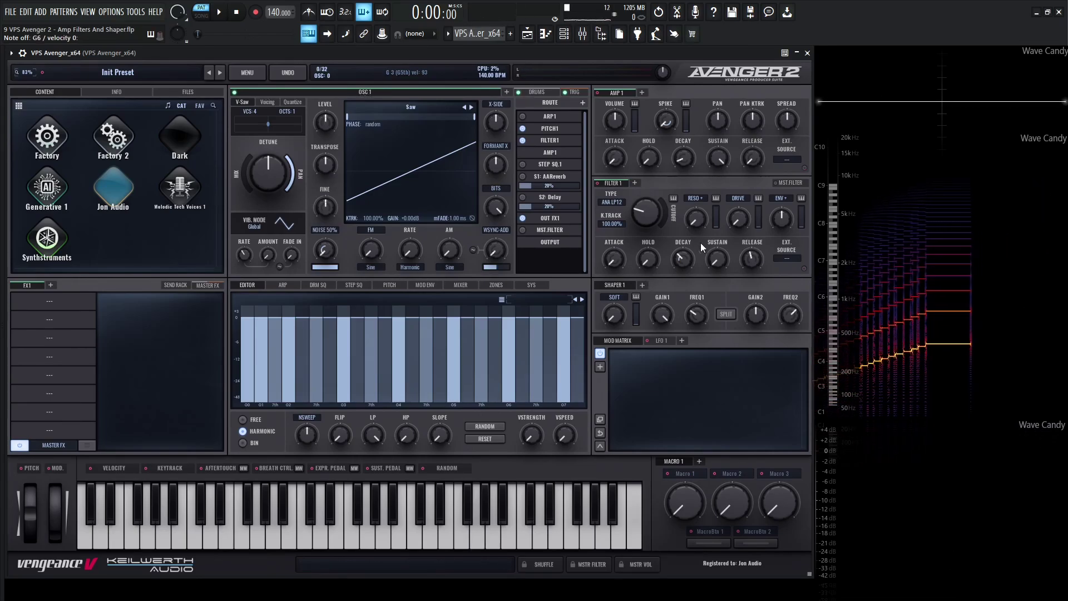
Return Filter 1's key tracking to 0% and audition cutoff sweeps with resonance raised to about 49%.
drag(612, 224, 634, 238)
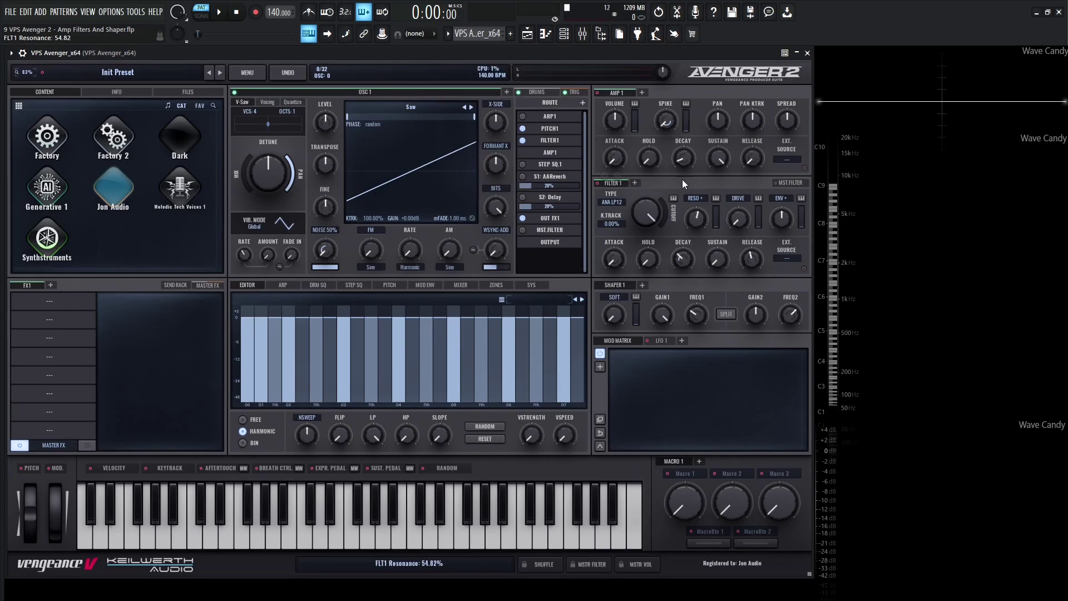
mouse_move(647, 205)
mouse_down()
mouse_move(654, 280)
mouse_move(647, 207)
mouse_up()
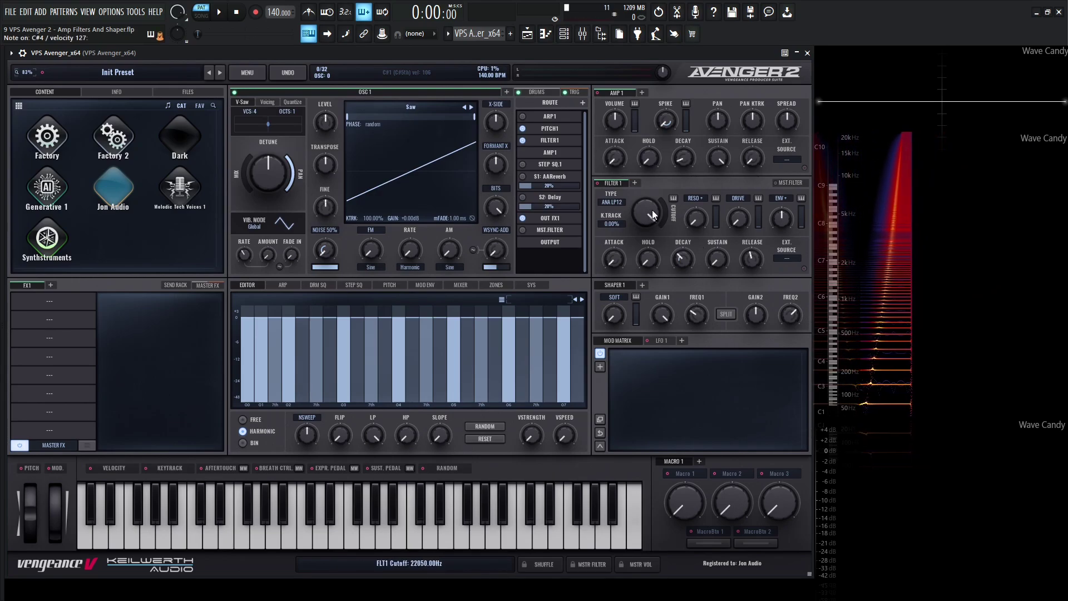
drag(651, 209, 694, 179)
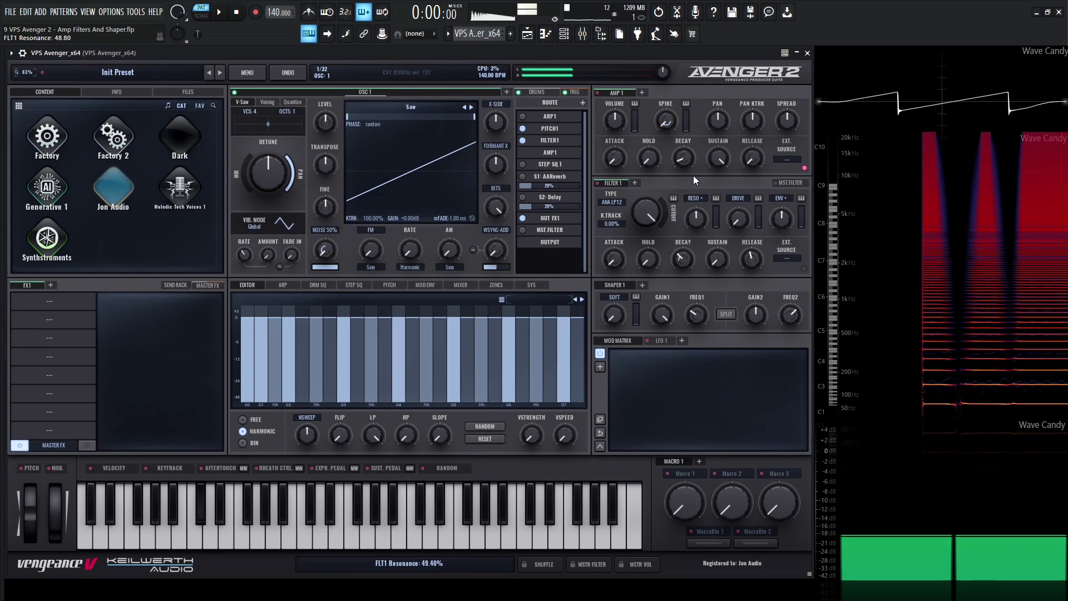
drag(649, 218, 695, 263)
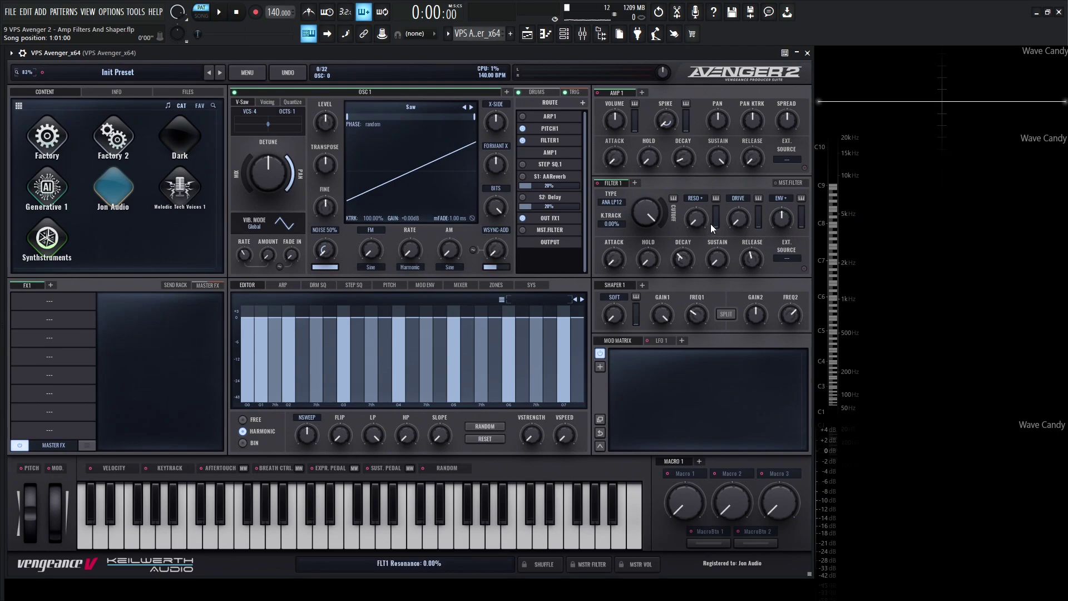
Raise Filter 1's resonance velocity modulation fully and play the rising-velocity C#5 pattern from the piano roll, then stop it.
drag(715, 225, 716, 201)
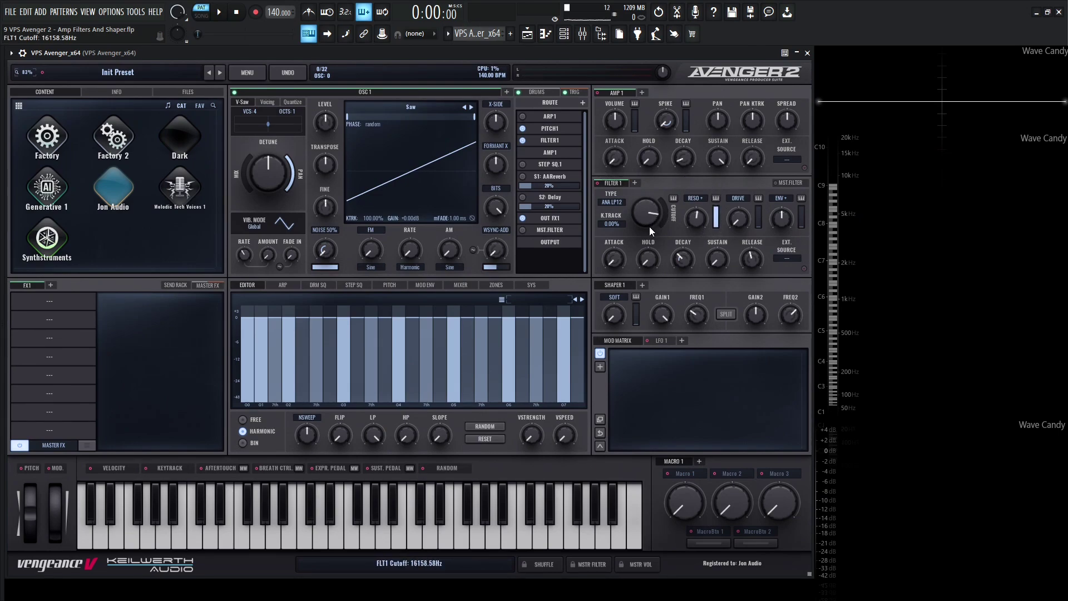
key(F7)
key(space)
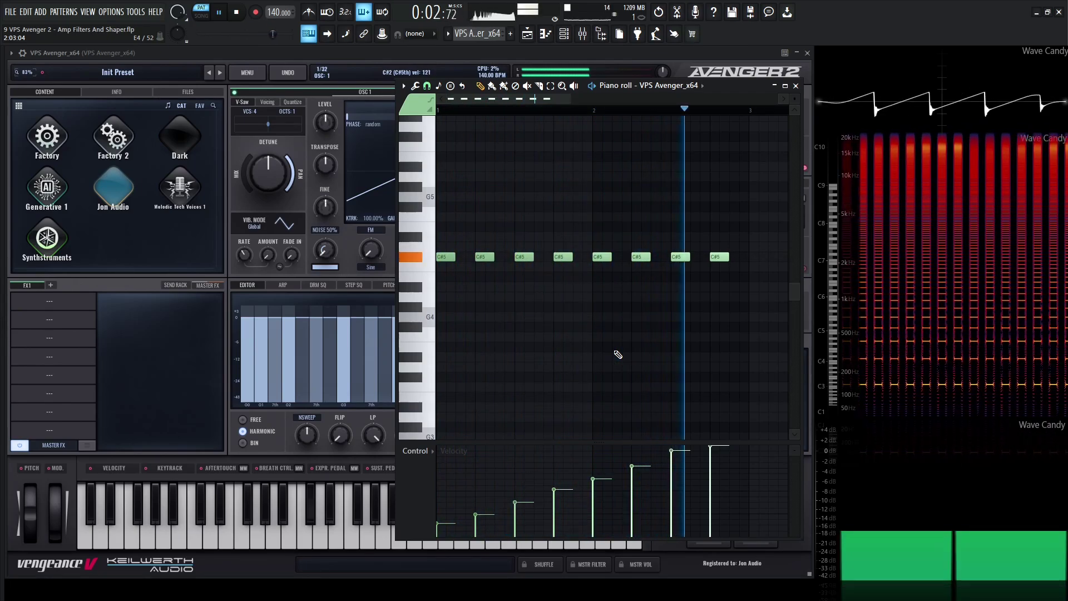
key(space)
key(F7)
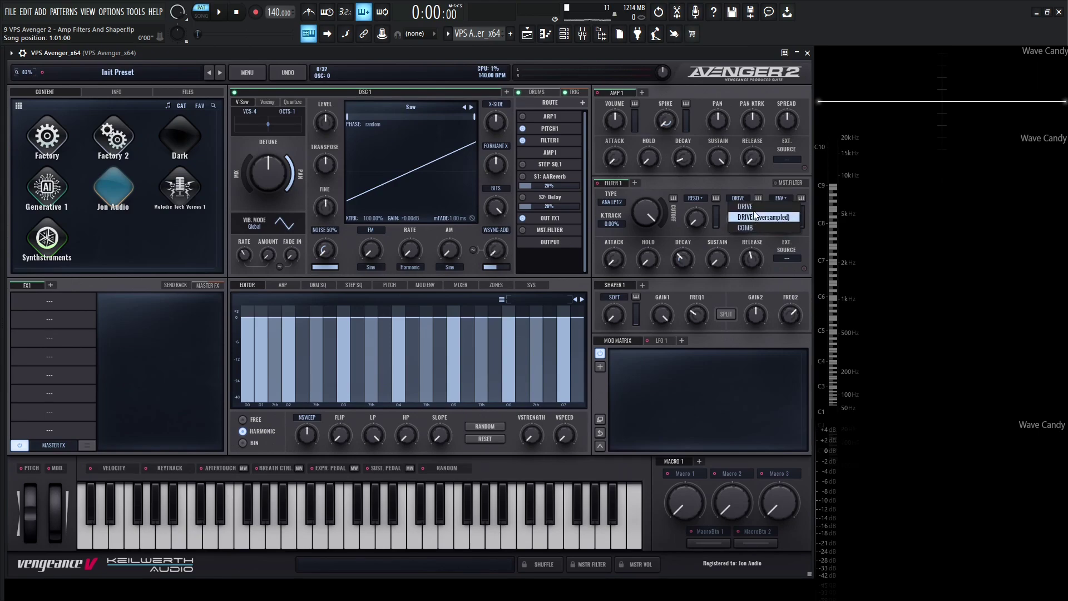
Audition Filter 1 with resonance at about 51% and drive at 300%, and switch the drive mode to oversampled.
drag(651, 211, 698, 173)
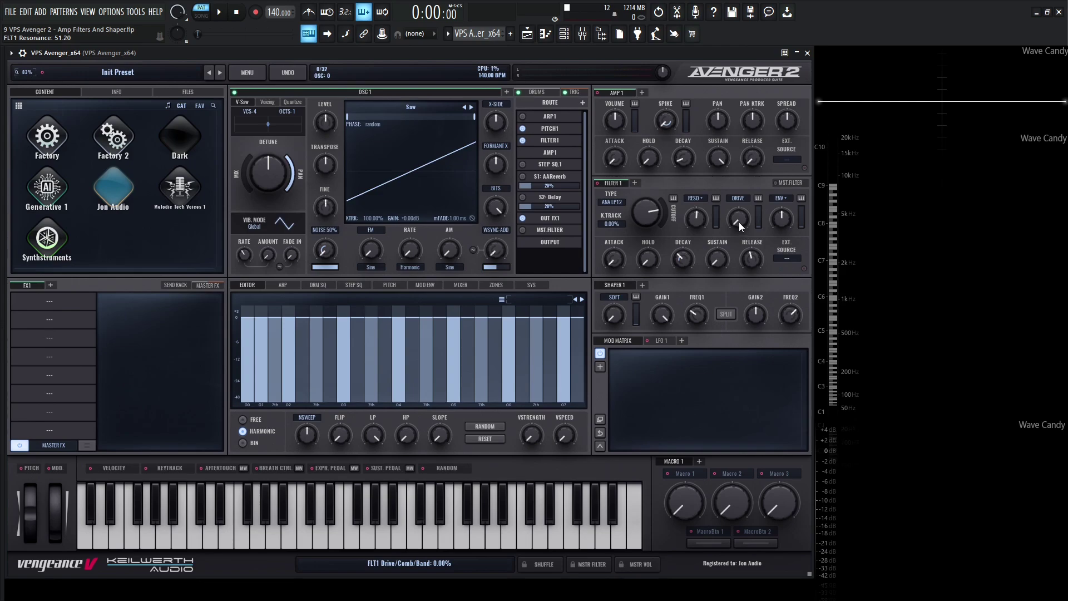
drag(740, 222, 741, 123)
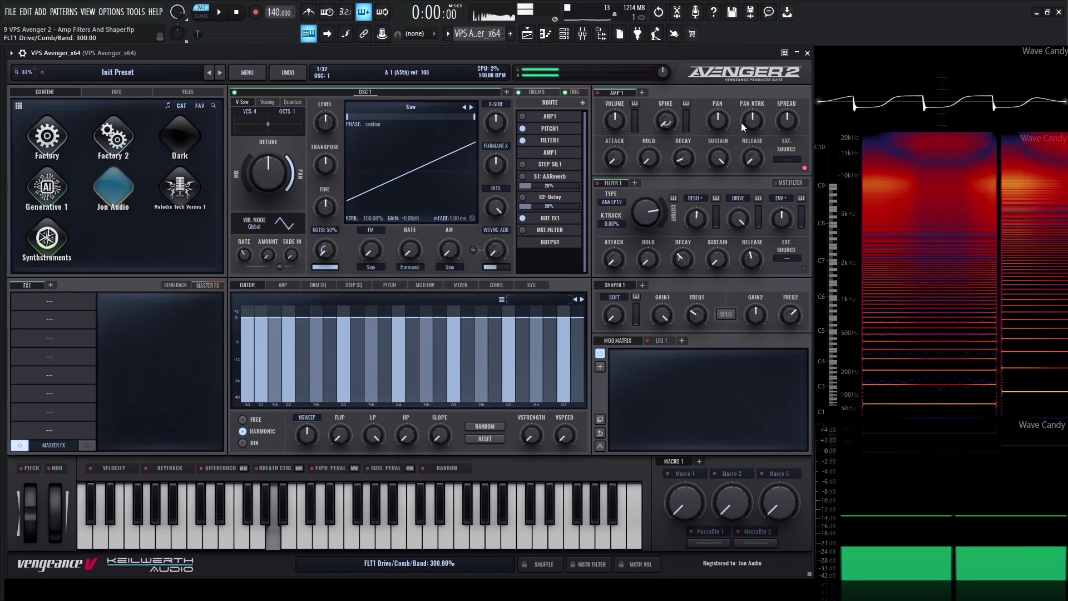
click(744, 199)
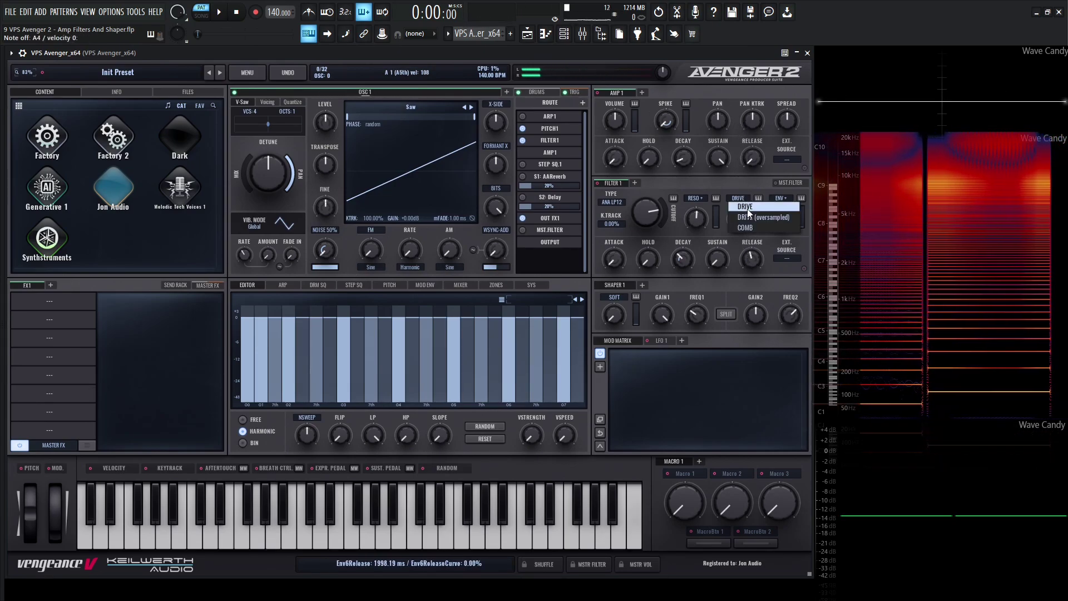
click(751, 215)
Set oscillator 1's V-Saw mix to 100% and compare Filter 1's normal and oversampled drive with held notes and cutoff sweeps.
drag(749, 217, 564, 213)
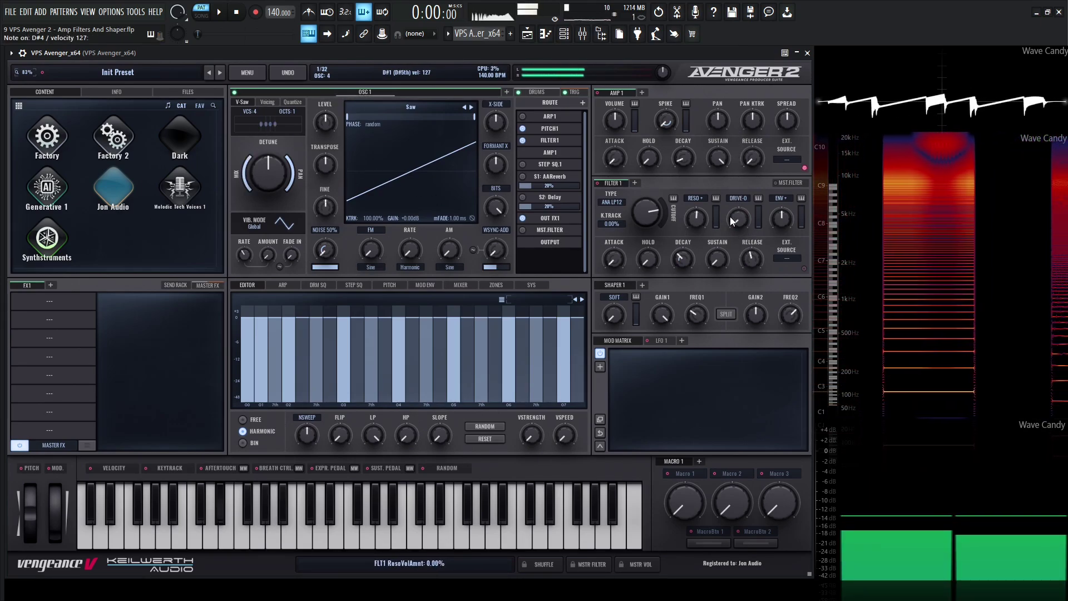
drag(730, 216, 741, 120)
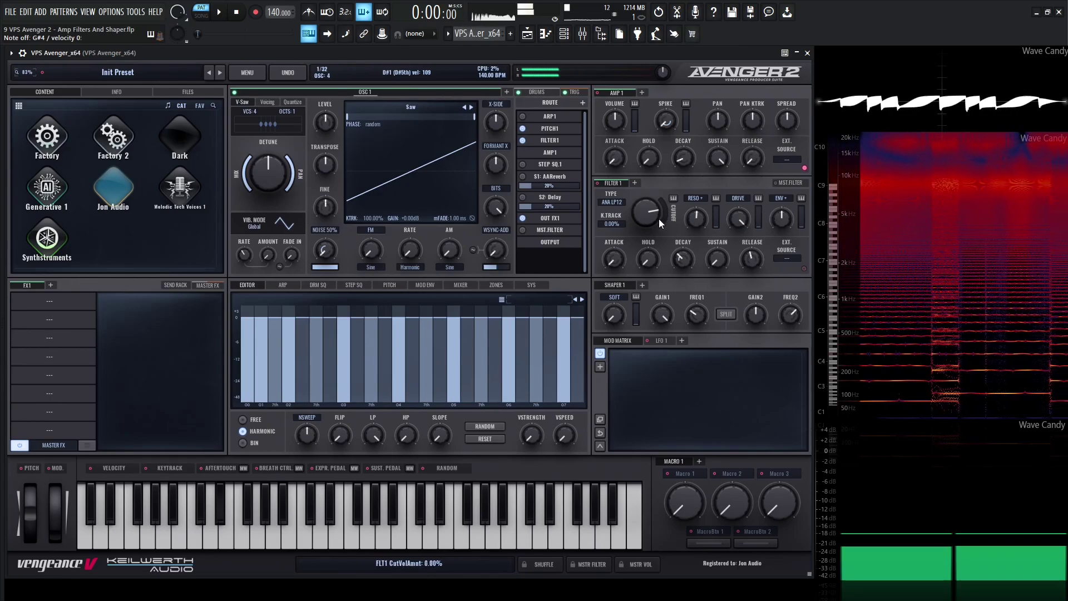
drag(658, 219, 654, 250)
mouse_move(737, 225)
mouse_down()
mouse_move(738, 296)
mouse_move(734, 232)
mouse_move(738, 203)
mouse_move(747, 289)
mouse_move(747, 210)
mouse_up()
click(745, 198)
click(744, 217)
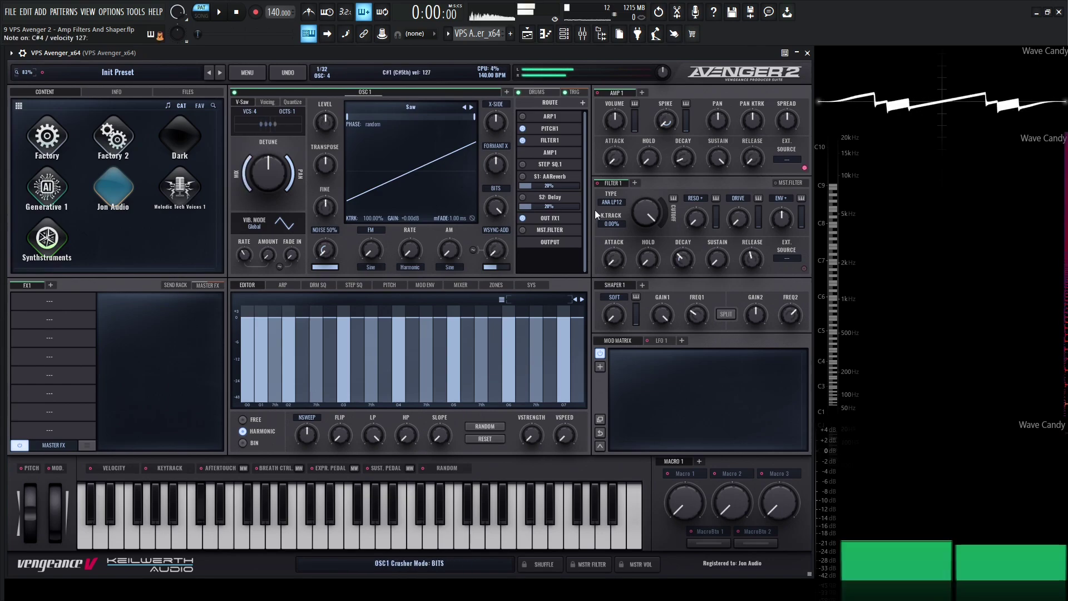
Switch Filter 1's drive control to Comb, raise its amount and sweep the cutoff to audition the comb effect.
click(736, 200)
click(744, 228)
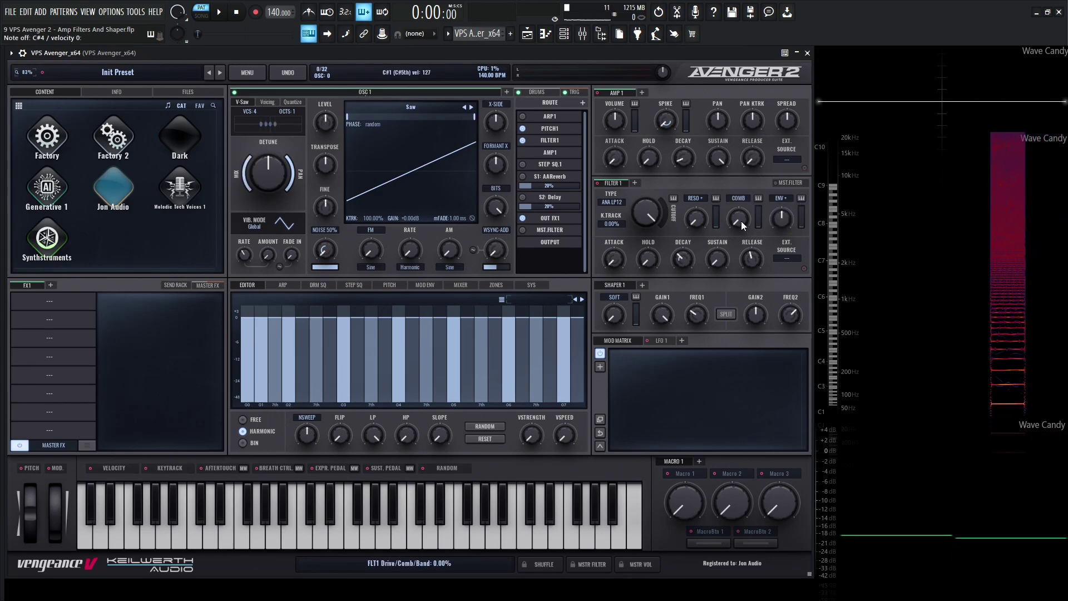
drag(731, 188, 731, 124)
drag(652, 207, 691, 174)
mouse_move(658, 208)
mouse_down()
mouse_move(659, 268)
mouse_move(663, 189)
mouse_up()
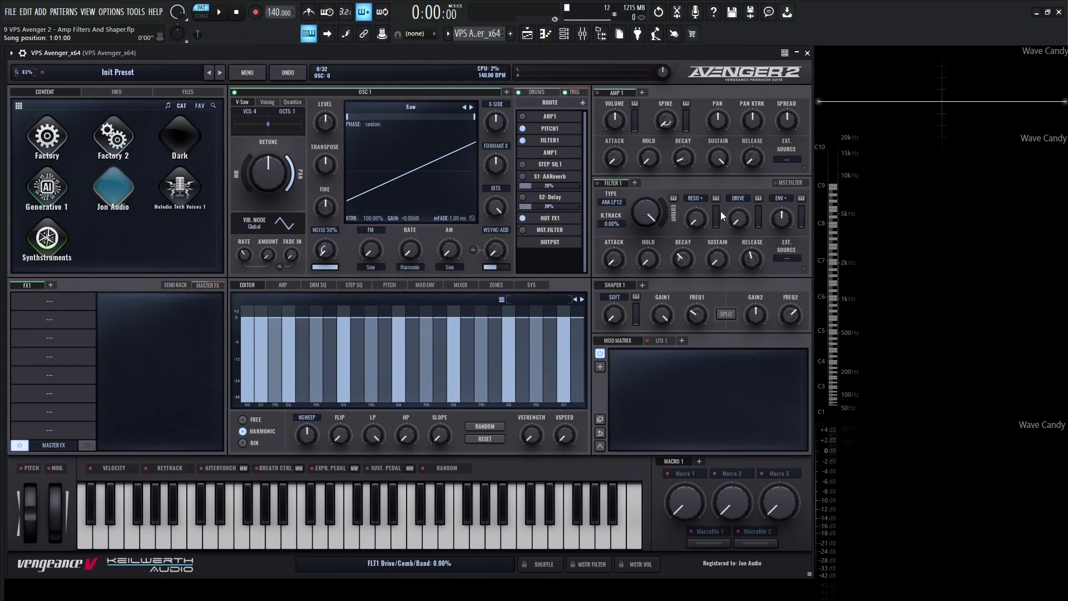
Set Filter 1's type to the bandpass SSM BP24 and oscillator 1's V-Saw mix to 100%.
click(615, 204)
mouse_move(620, 233)
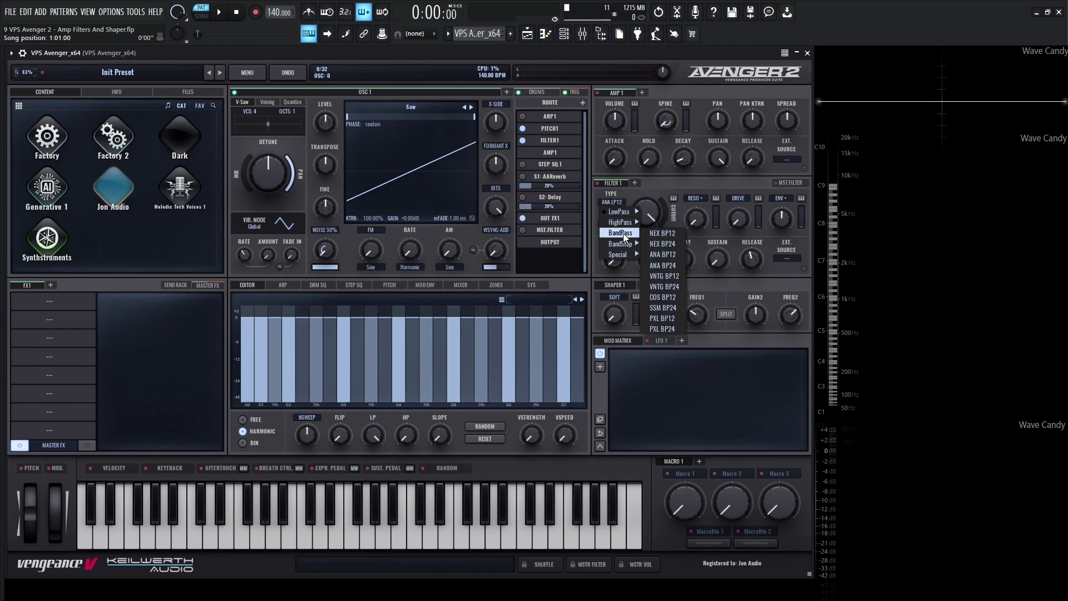
click(663, 308)
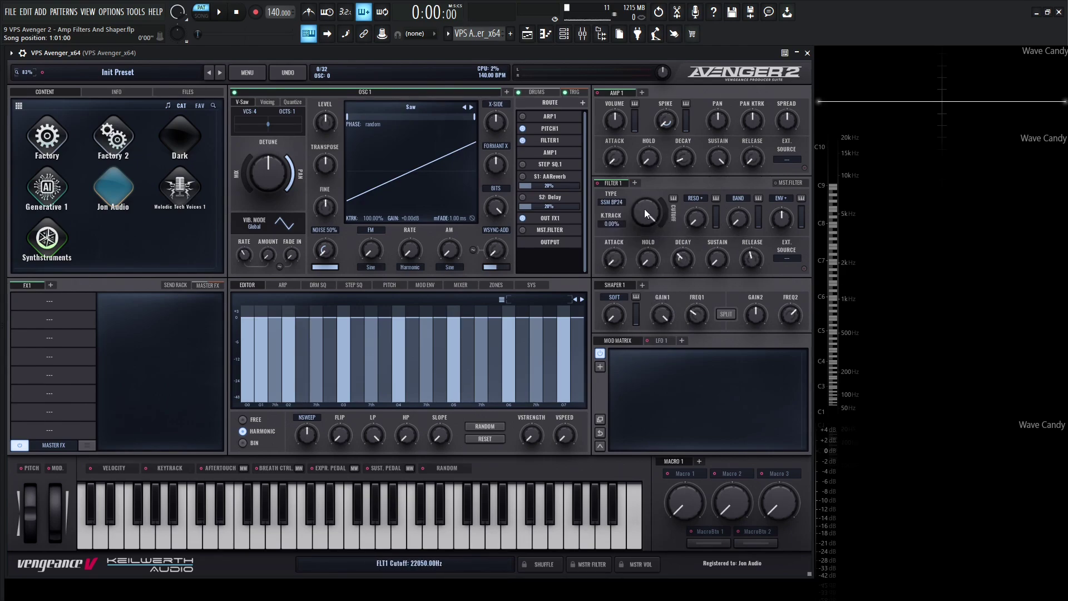
drag(250, 186, 246, 138)
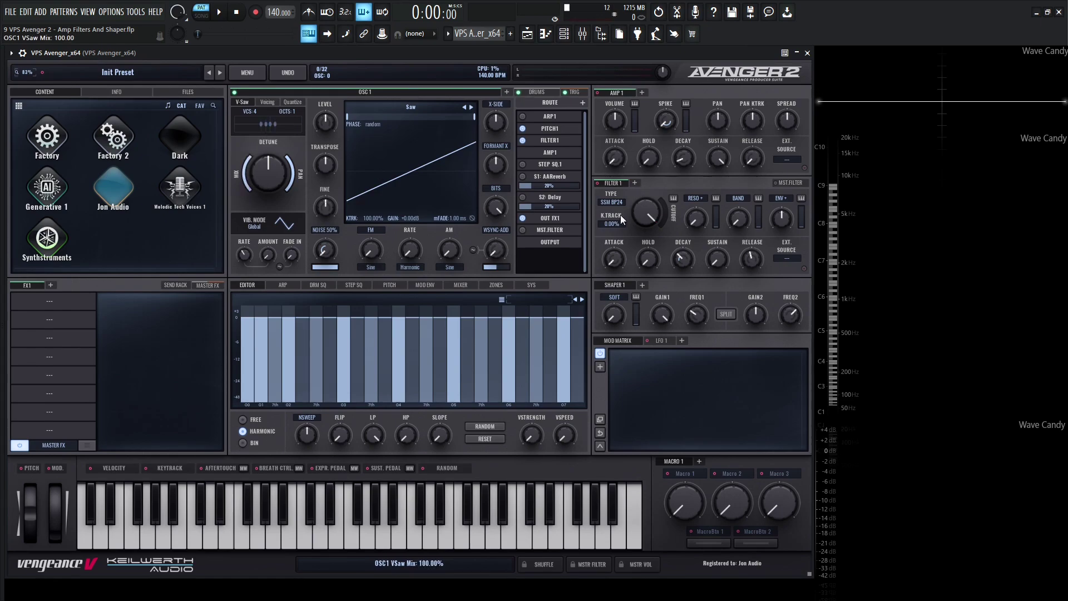
Audition Filter 1's band amount with cutoff sweeps, and try 100% velocity modulation on it before undoing that change.
drag(647, 216, 740, 163)
drag(658, 206, 655, 230)
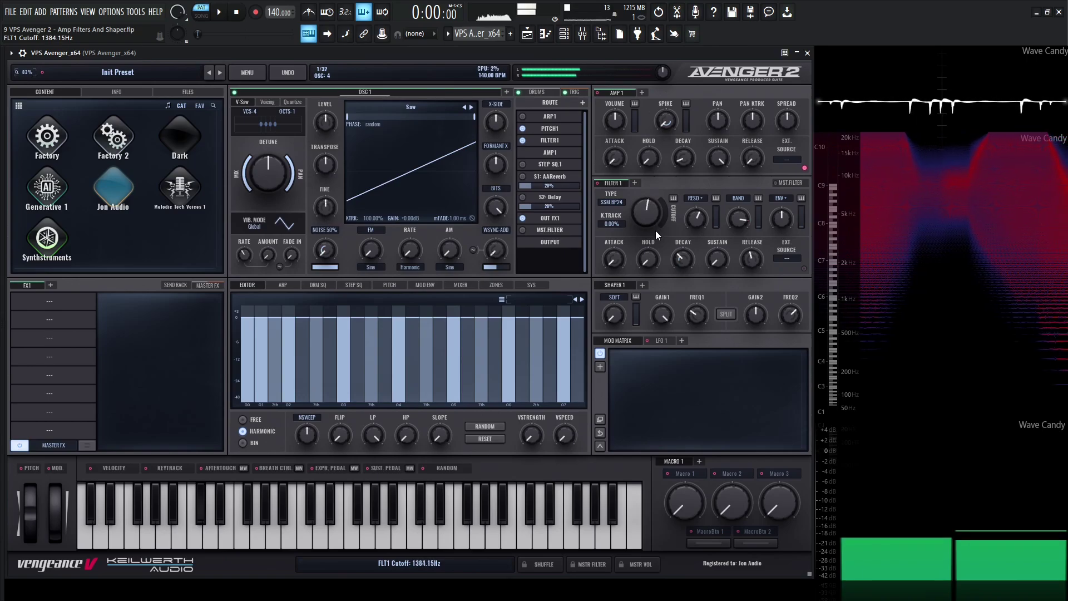
drag(729, 218, 741, 304)
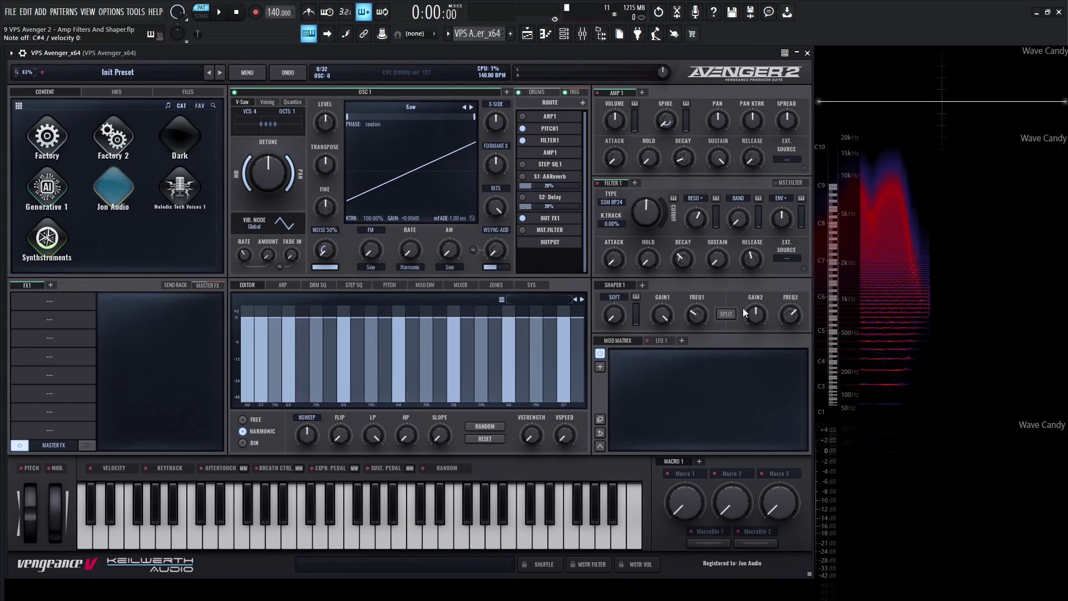
drag(759, 224, 760, 212)
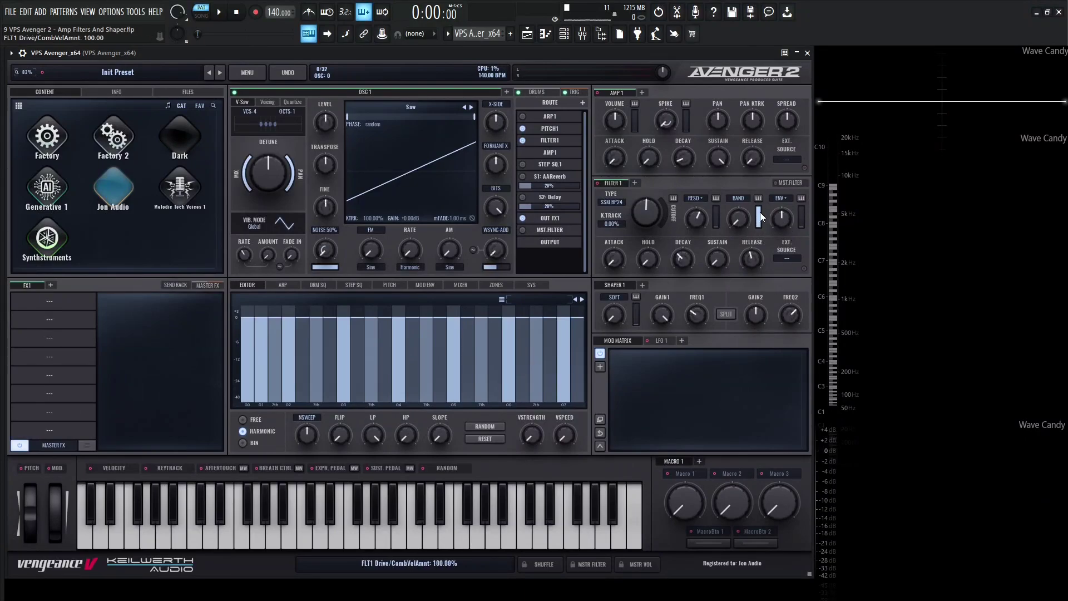
key(ctrl+z)
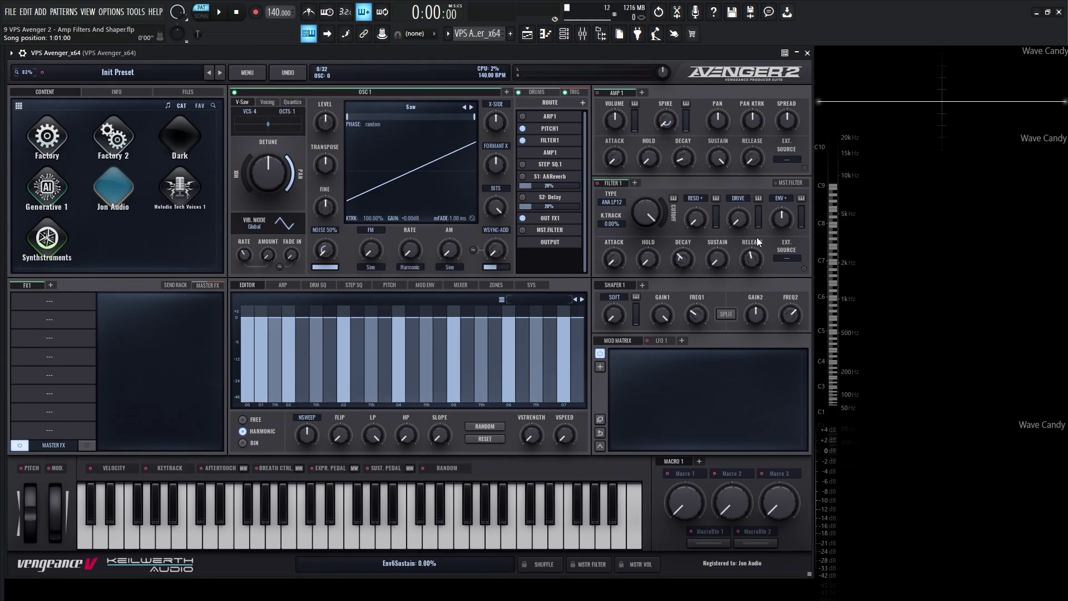
Set oscillator 1's V-Saw mix to 100%, with Filter 1's resonance at about 40% and cutoff at about 1156 Hz, playing repeated notes.
drag(651, 212, 650, 225)
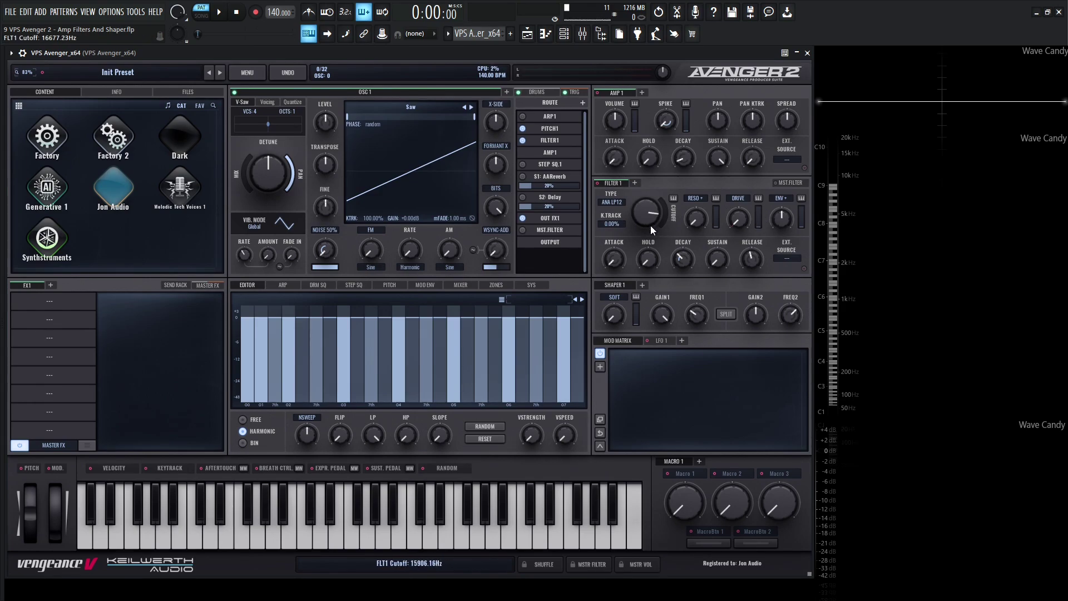
drag(263, 185, 246, 172)
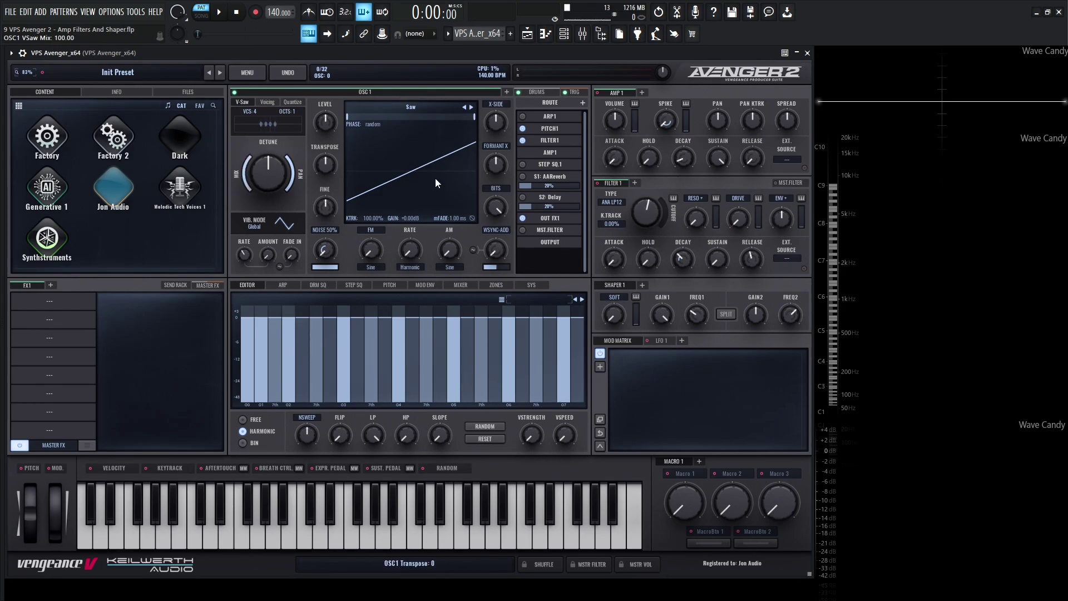
drag(692, 217, 695, 186)
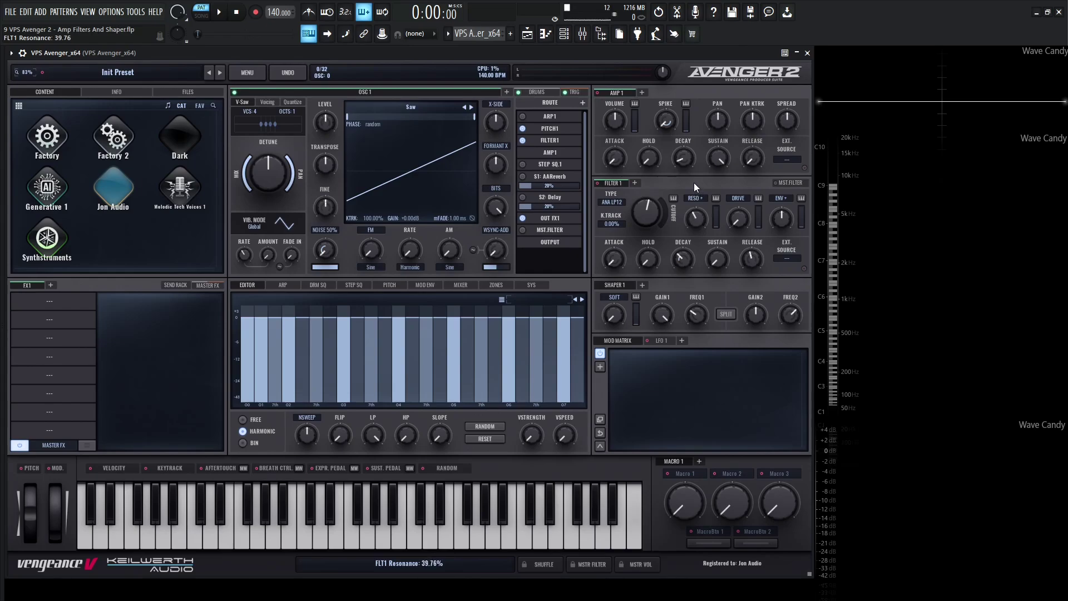
key(s)
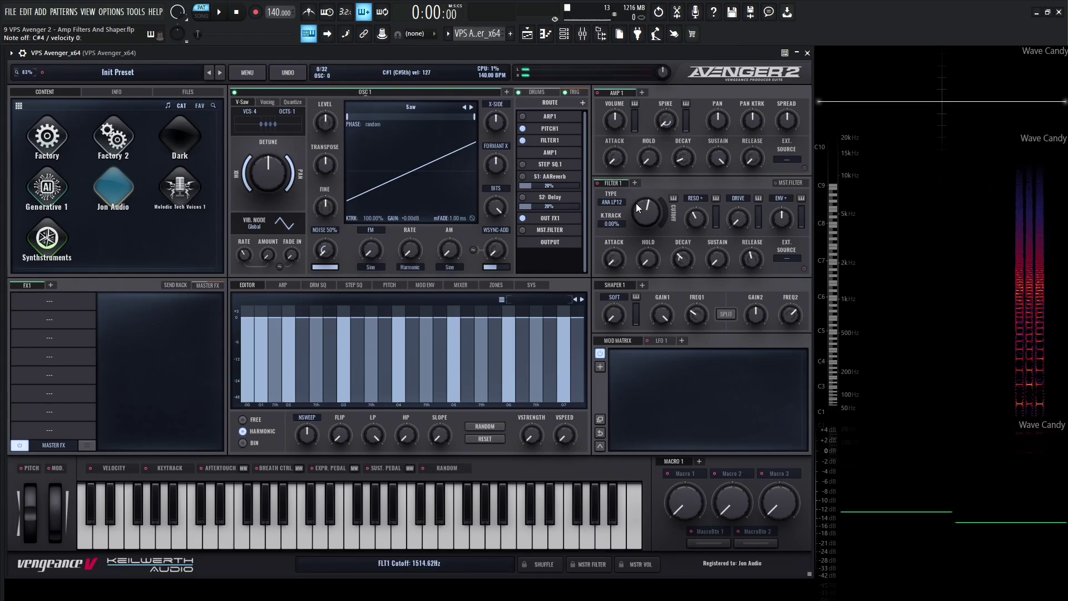
key(s)
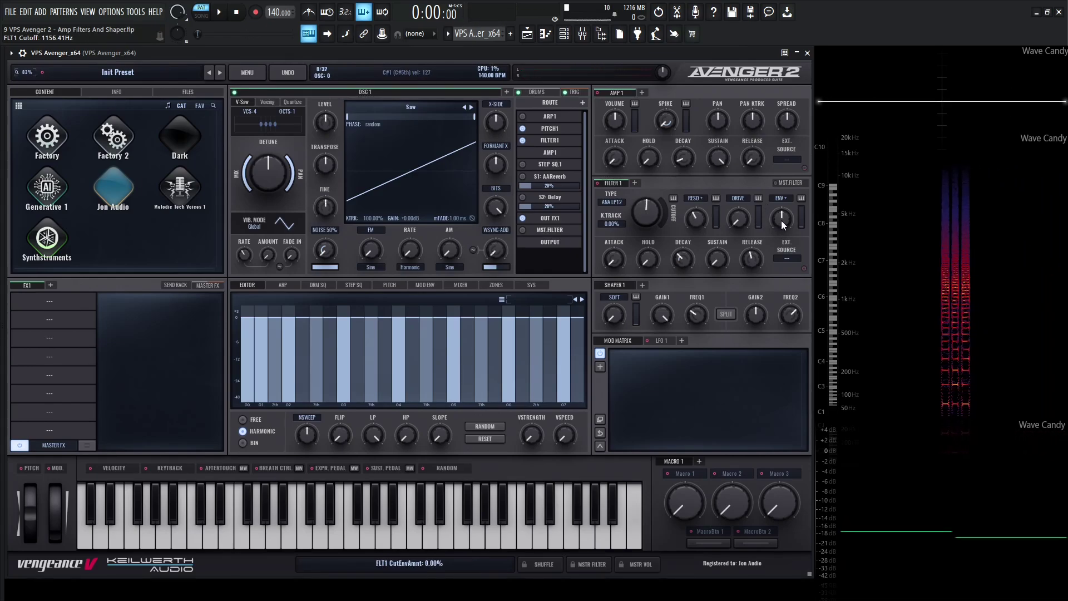
Raise Filter 1's envelope amount to about 66% and its decay to about 4556 ms while auditioning repeated C#4 notes.
drag(781, 220, 772, 189)
key(s)
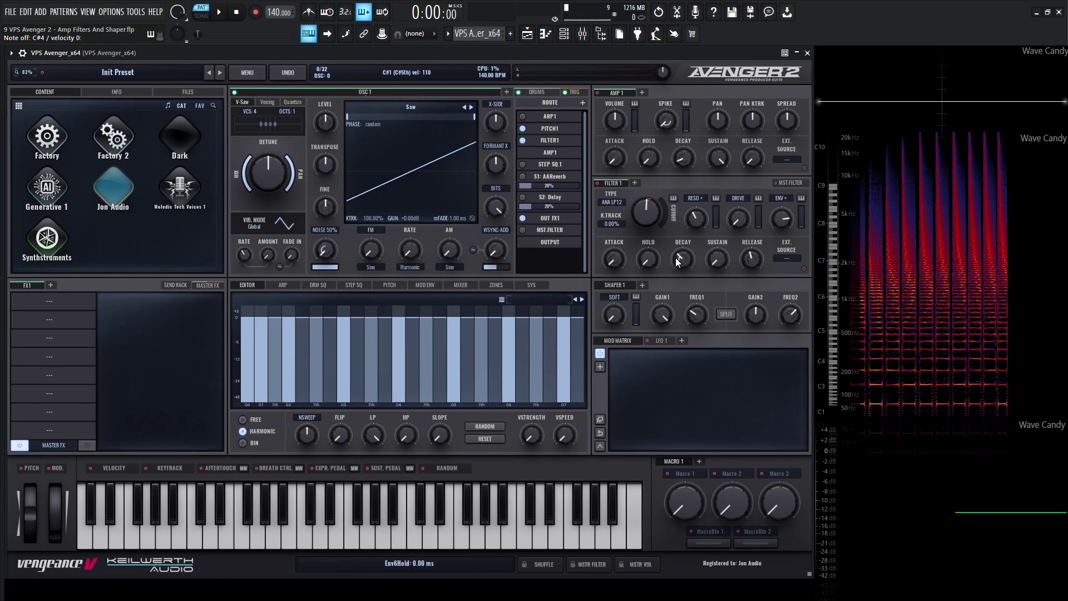
key(s)
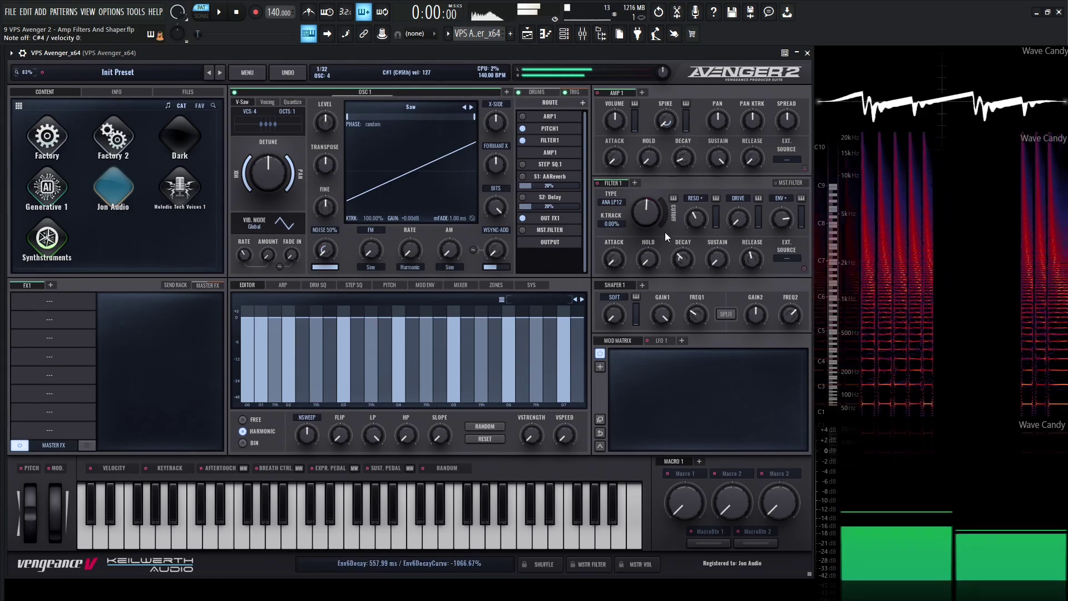
key(s)
mouse_move(683, 261)
mouse_down()
mouse_move(685, 230)
mouse_move(685, 259)
mouse_up()
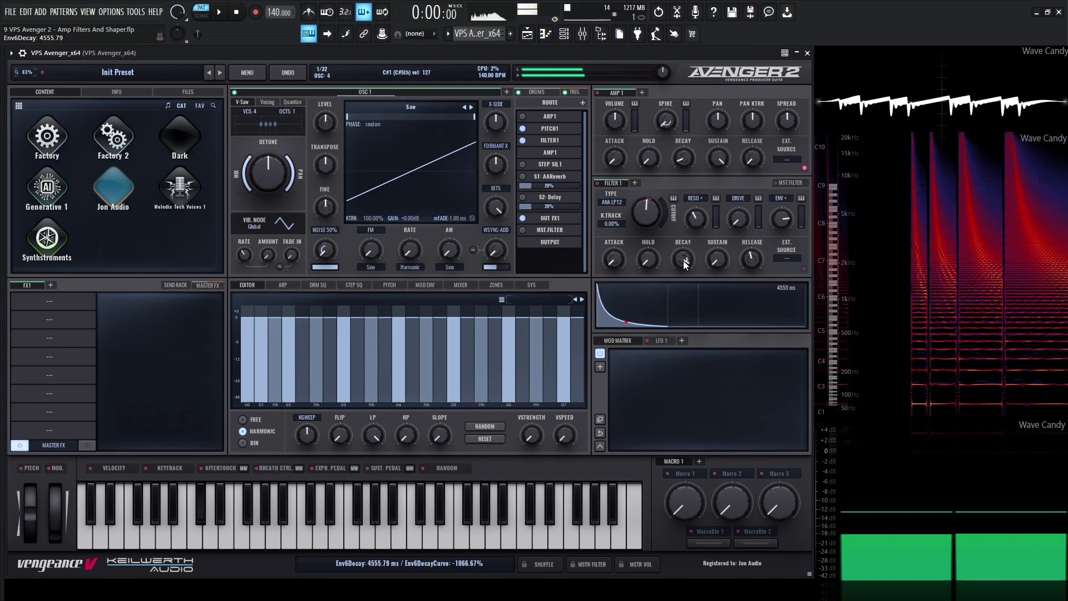
scroll(683, 260, up, 3)
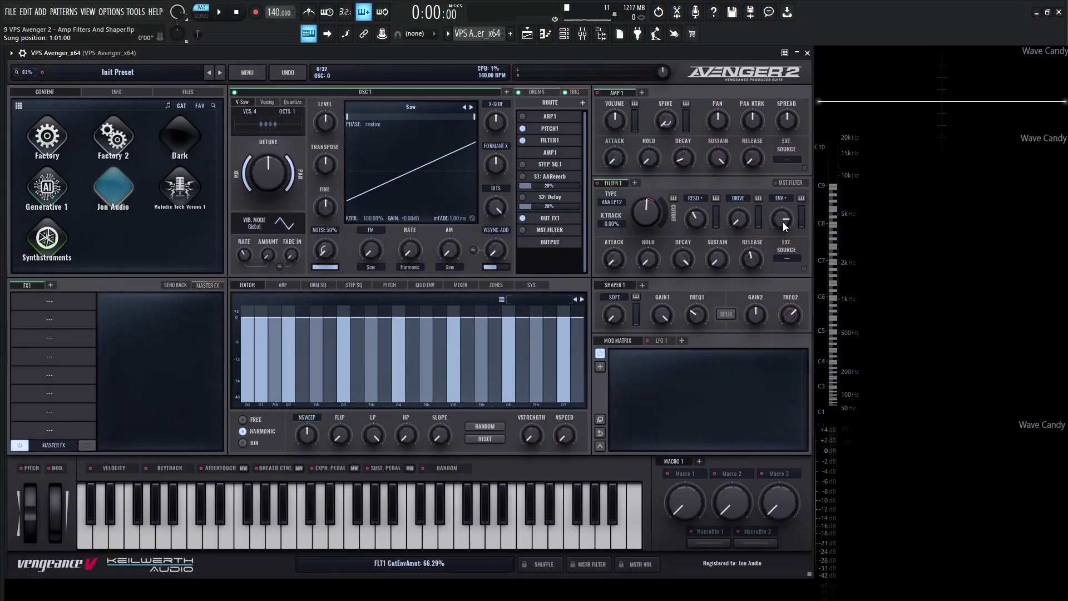
Lower Filter 1's envelope amount to about -30% and raise its cutoff slightly while auditioning C#4 notes.
drag(783, 220, 774, 268)
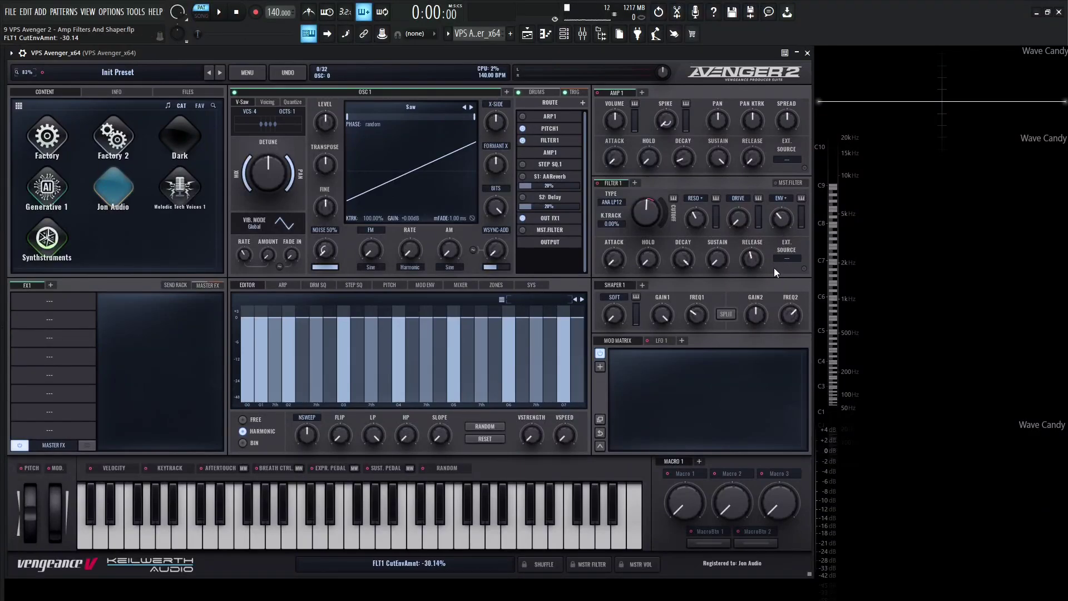
drag(643, 210, 649, 201)
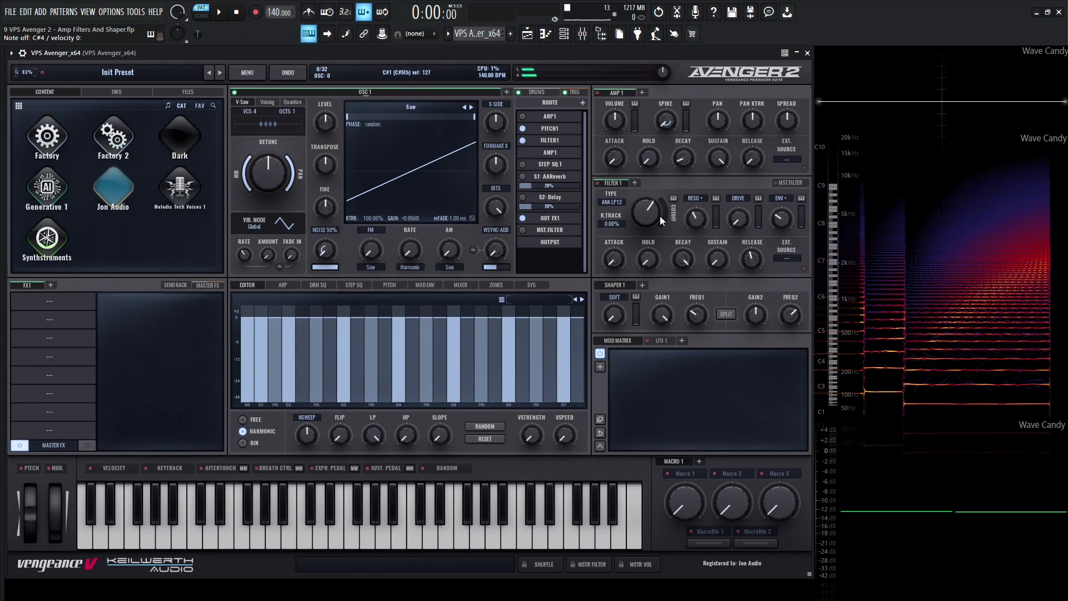
Examine the filter types available for Filter 1, including the lowpass, highpass and special lists.
click(616, 203)
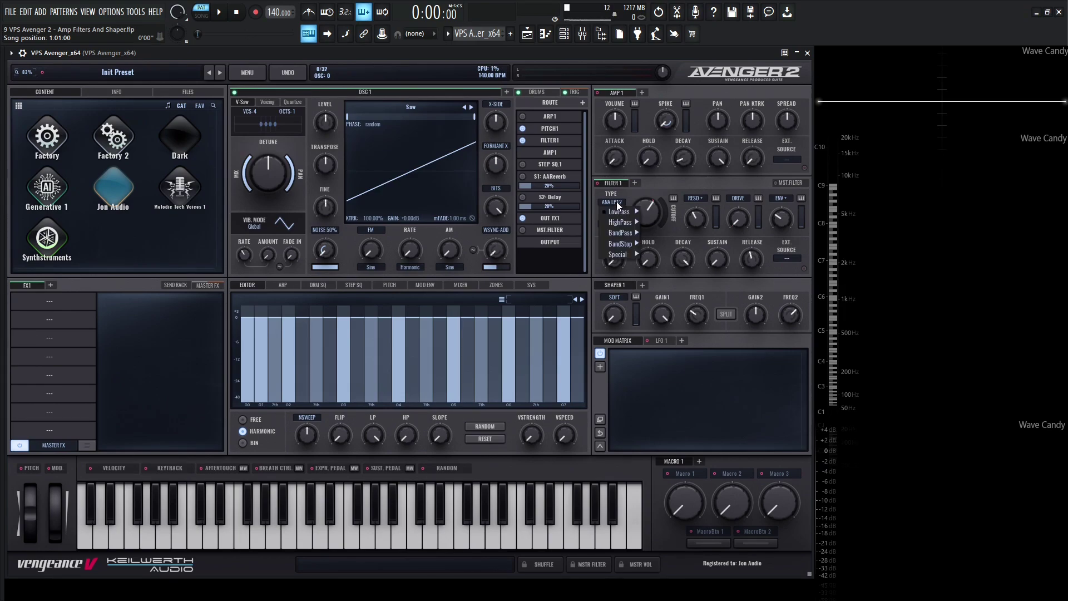
mouse_move(635, 236)
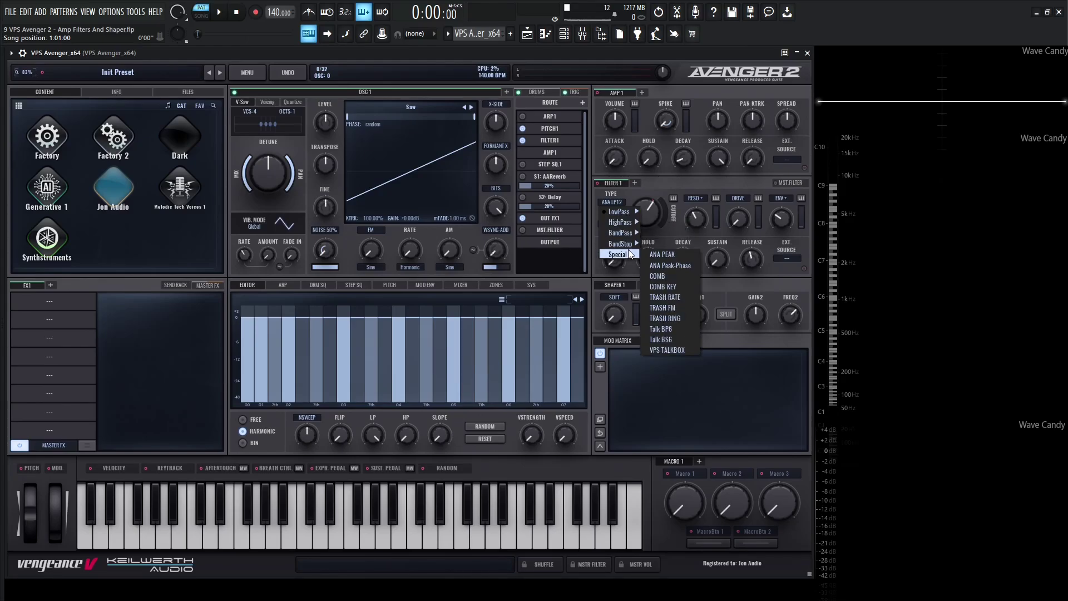
click(764, 275)
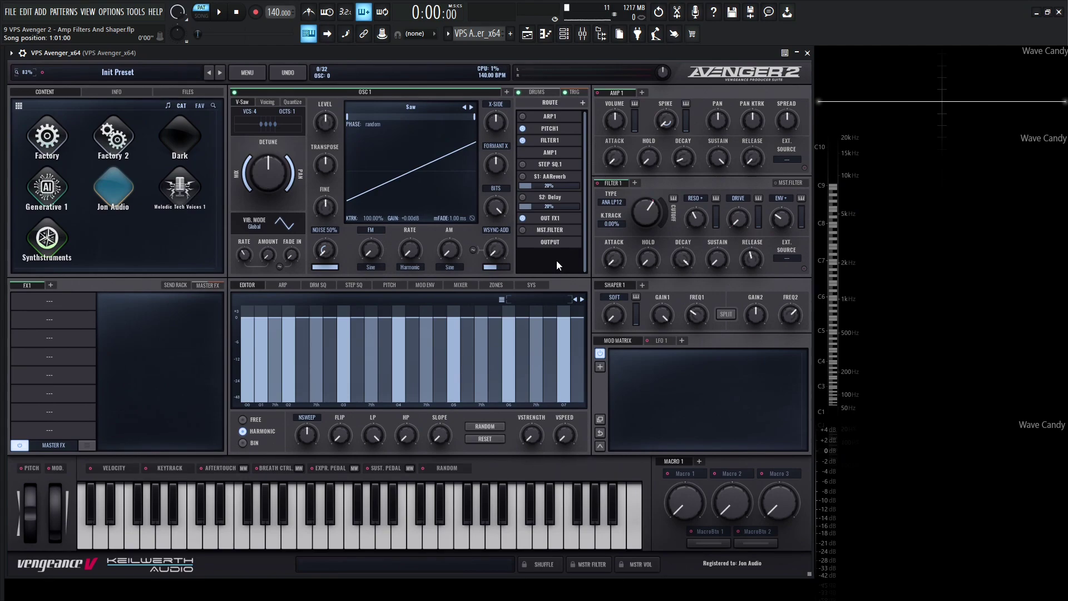
click(612, 202)
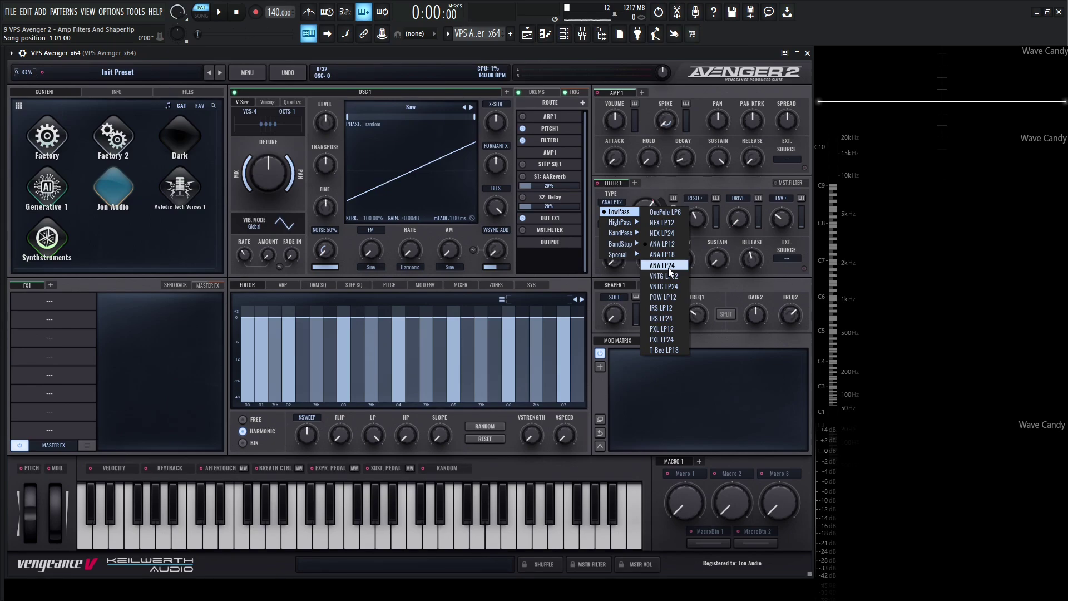
mouse_move(620, 222)
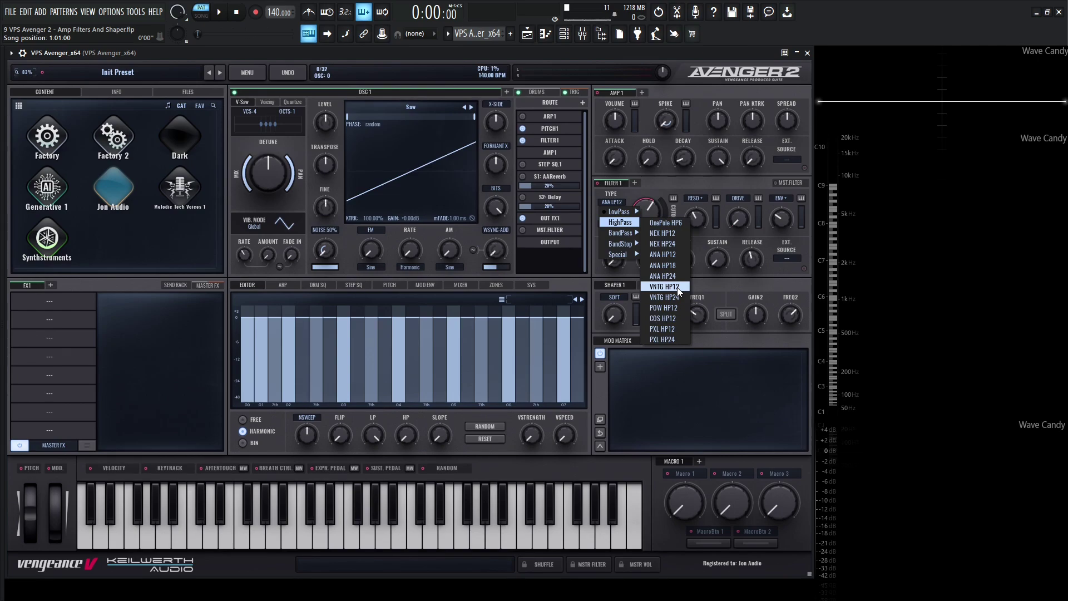
click(595, 255)
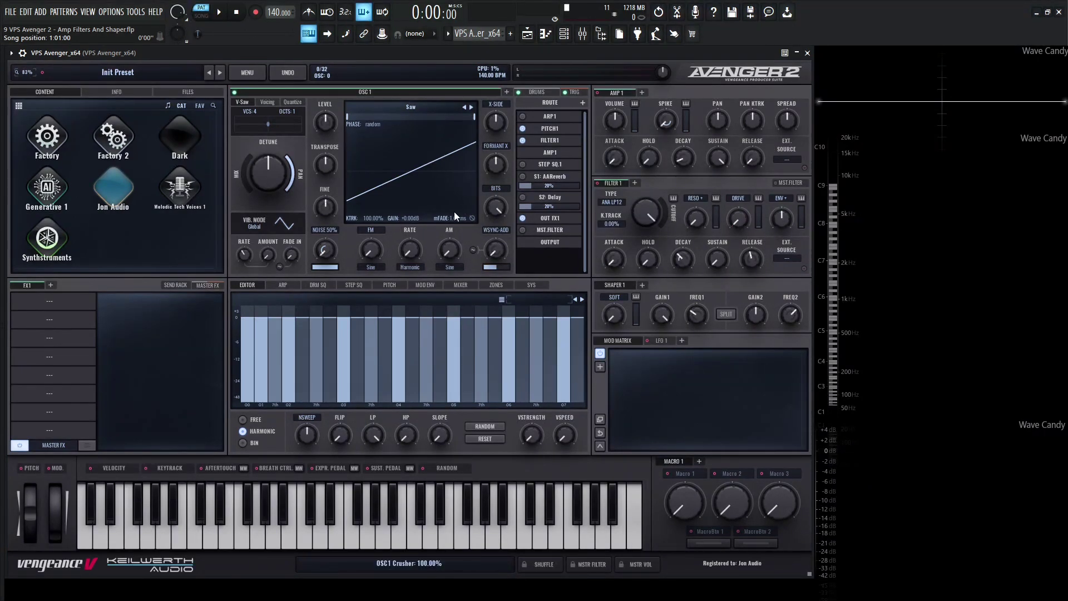
Set oscillator 1's V-Saw mix to 100%, and Filter 1 to VNTG LP12 with cutoff at about 1448 Hz and resonance about 67%.
drag(245, 185, 245, 167)
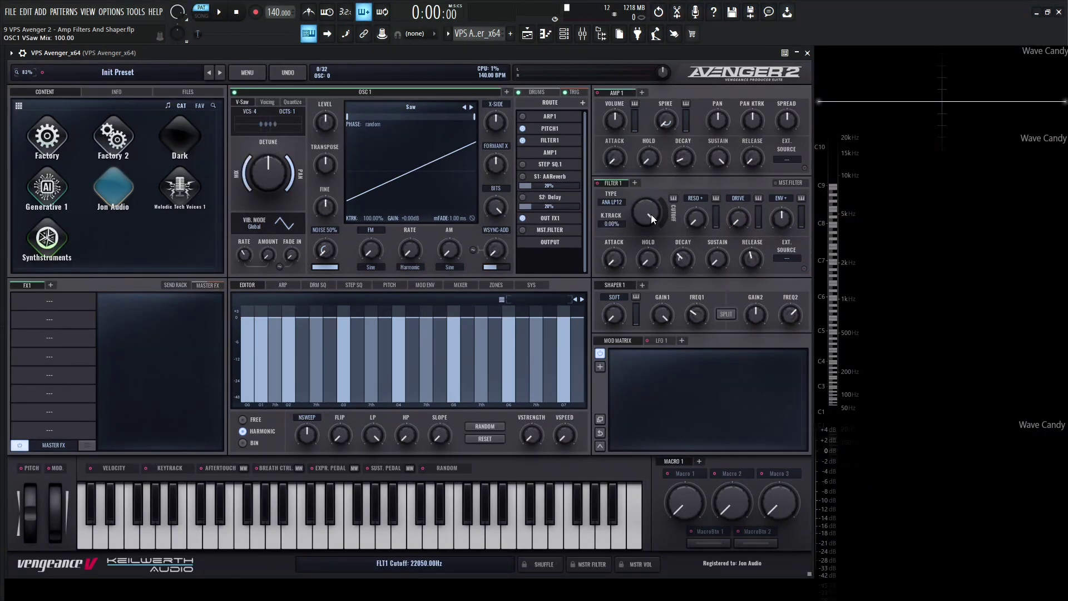
drag(651, 214, 652, 257)
drag(694, 217, 694, 159)
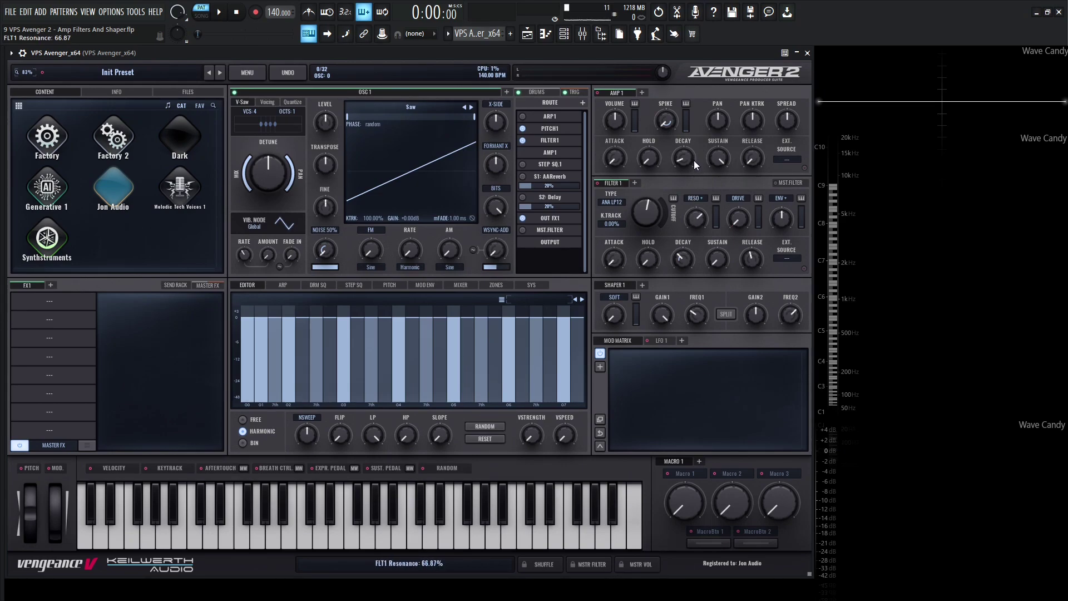
click(612, 203)
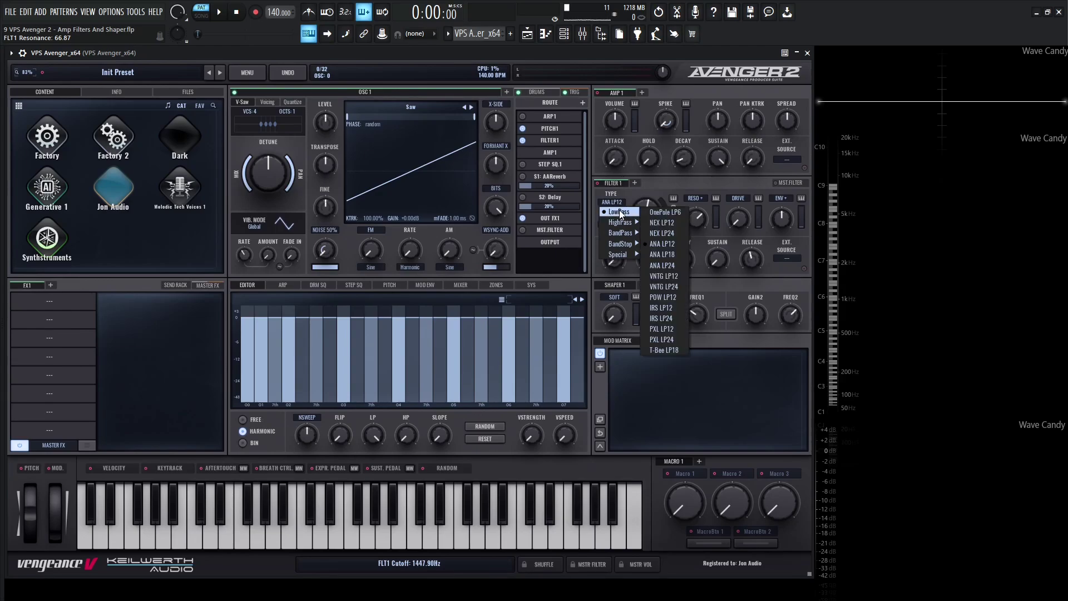
click(664, 276)
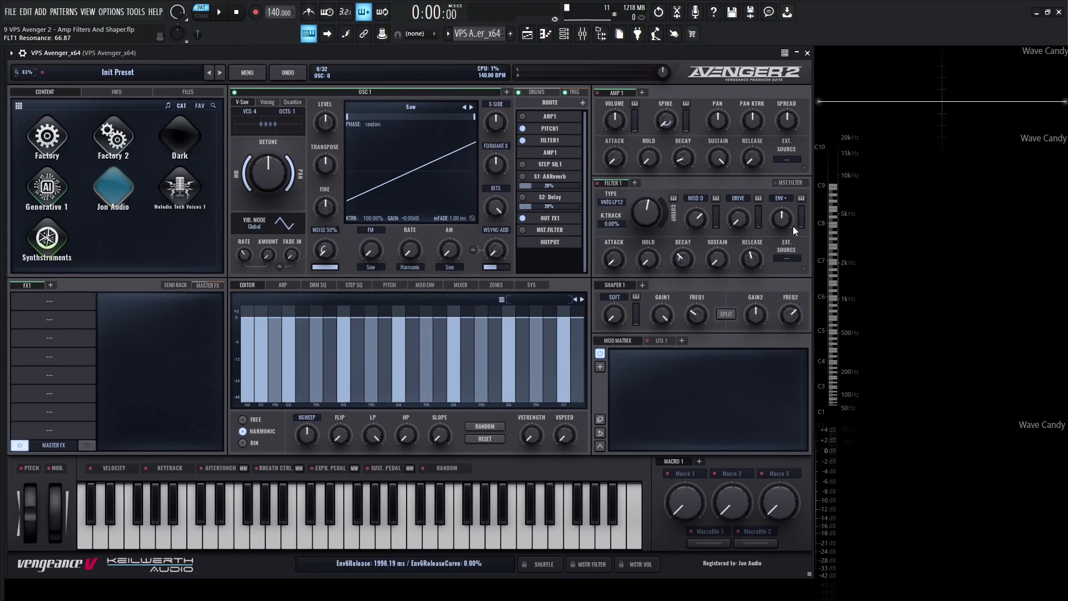
Raise Filter 1's envelope amount to about 31% and lengthen its decay while auditioning C#4 notes.
mouse_move(785, 218)
mouse_down()
mouse_move(786, 205)
mouse_move(783, 221)
mouse_up()
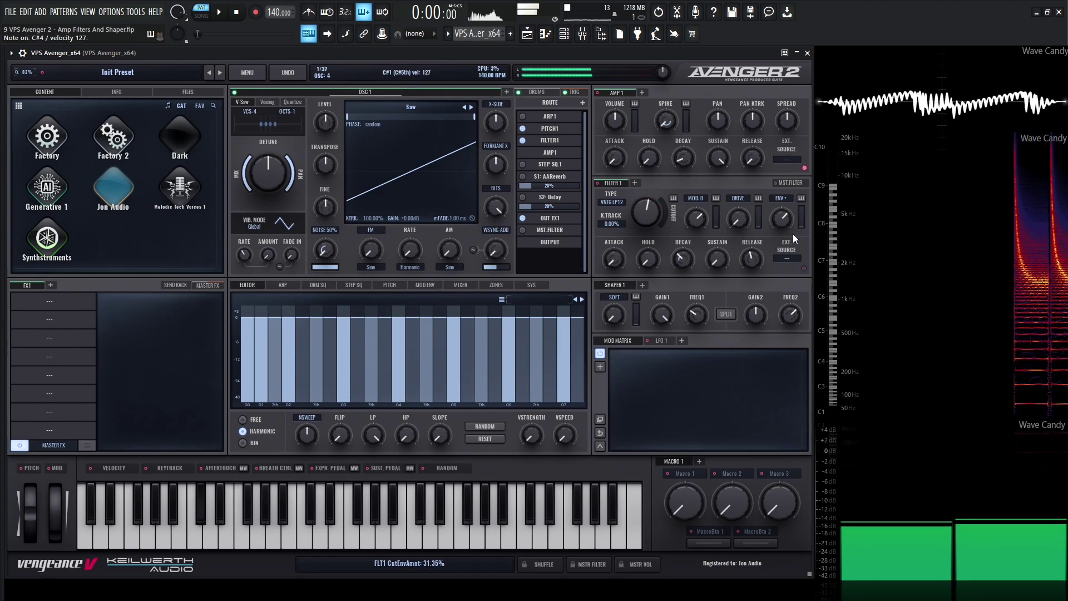
drag(684, 258, 684, 247)
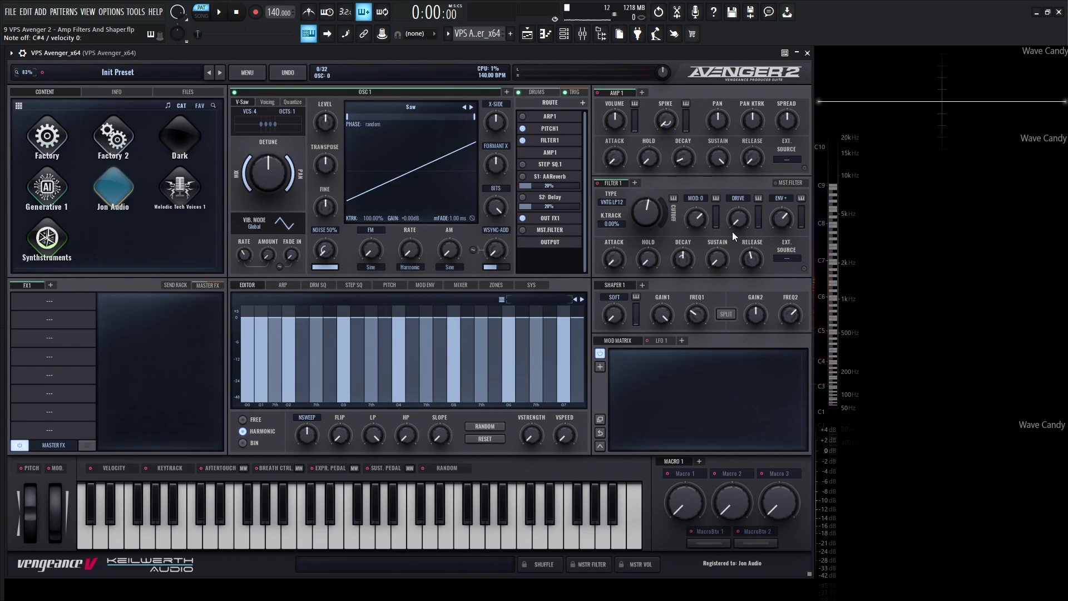
key(s)
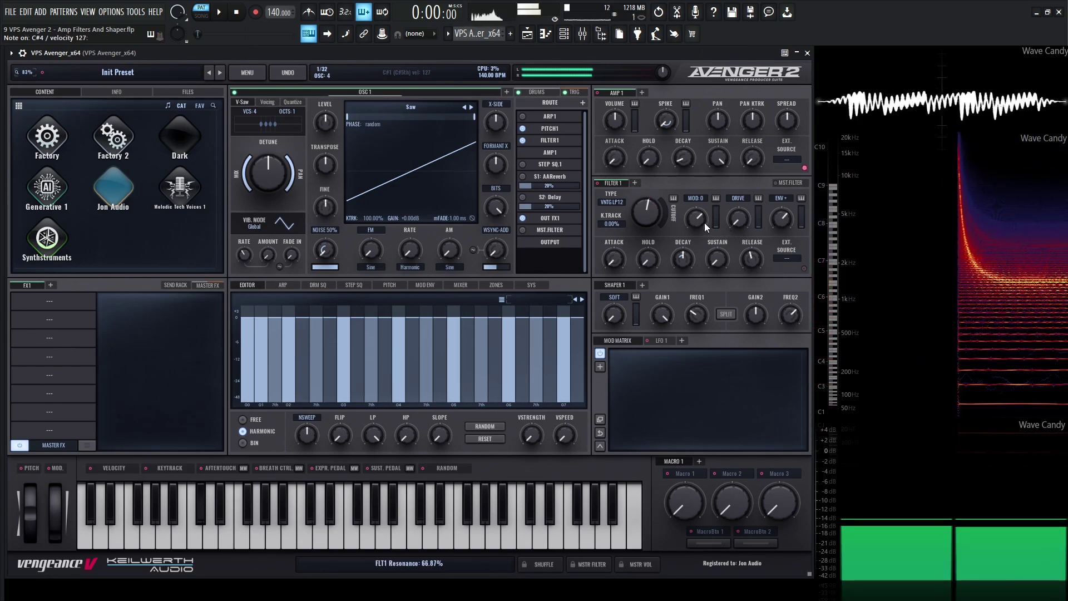
Audition Filter 1's resonance and raise its MOD value to 100 while holding C#4.
drag(705, 223, 697, 116)
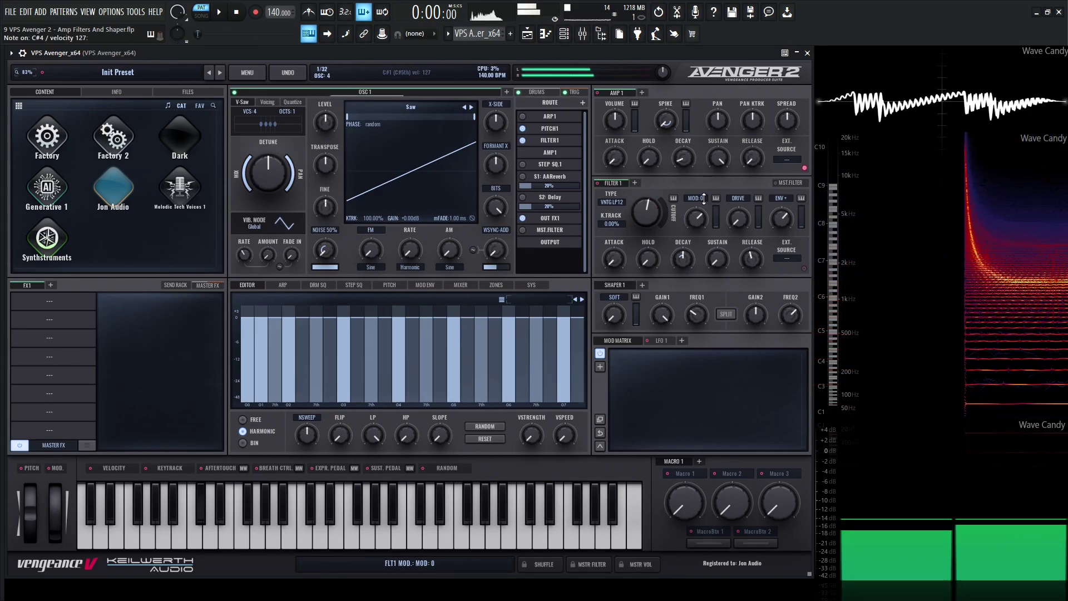
drag(704, 200, 705, 36)
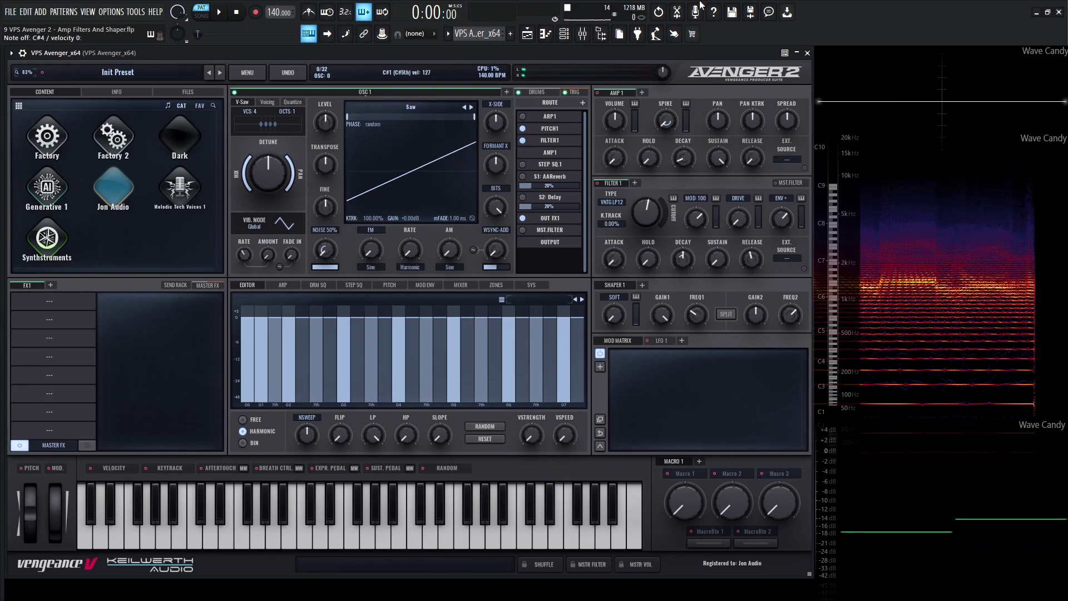
Look through Filter 1's lowpass, bandpass and special types and set it to VPS TALKBOX.
click(612, 202)
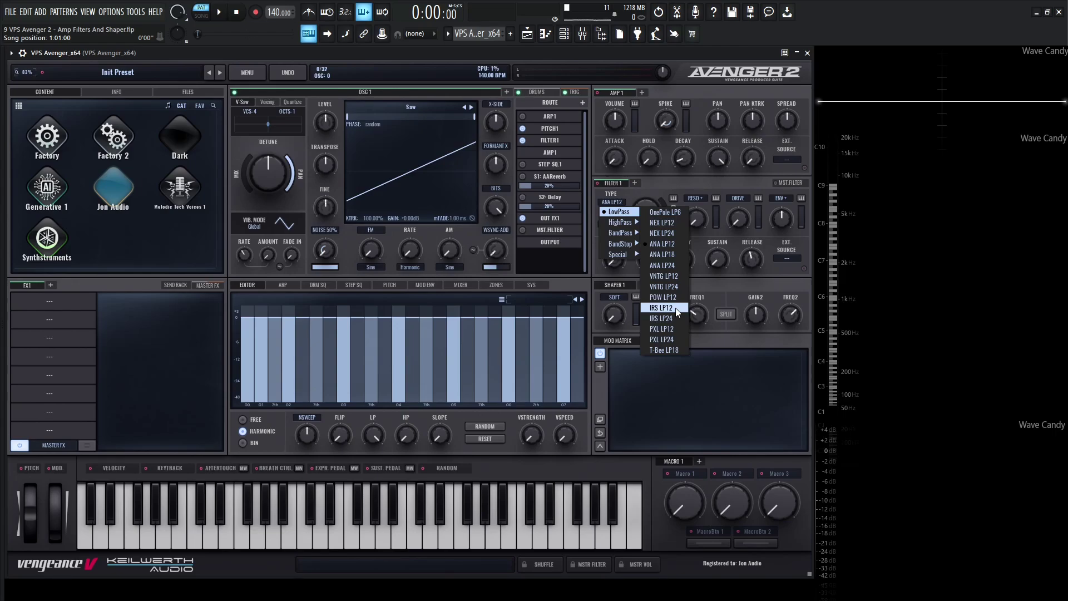
mouse_move(620, 223)
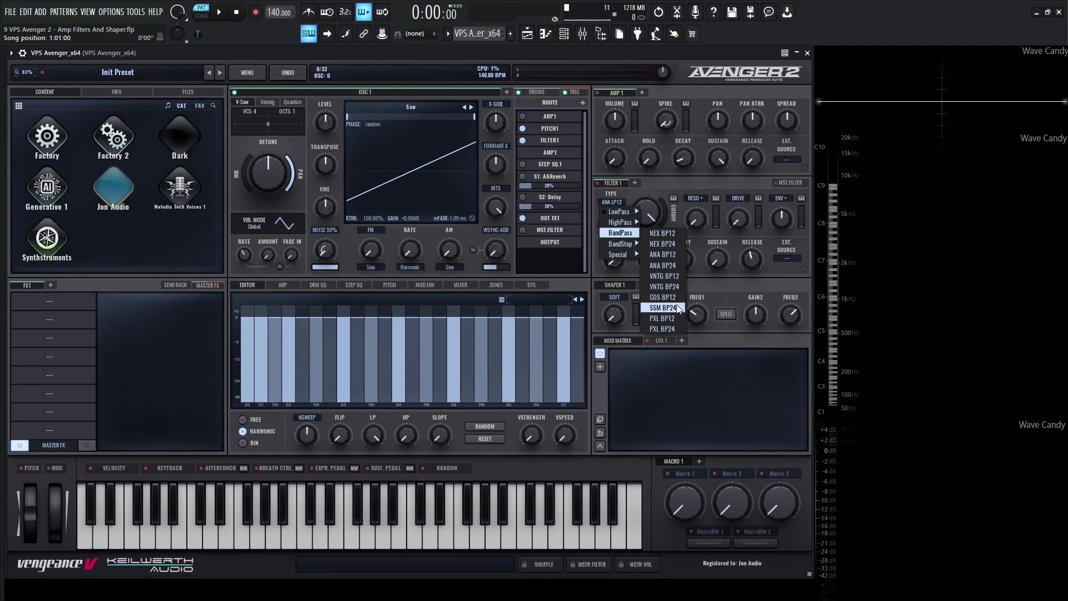
mouse_move(622, 255)
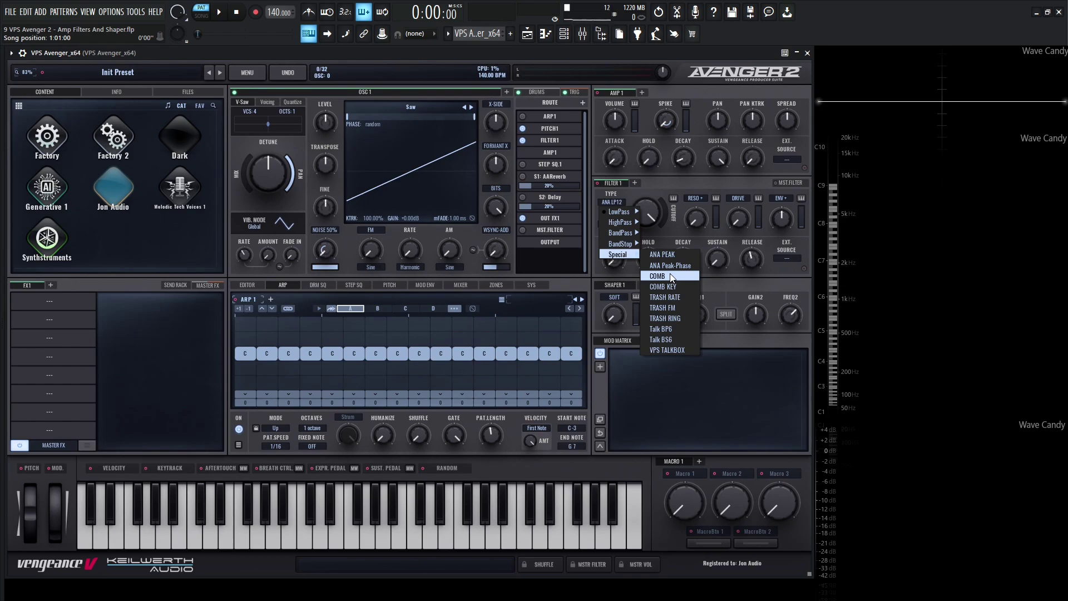
click(680, 351)
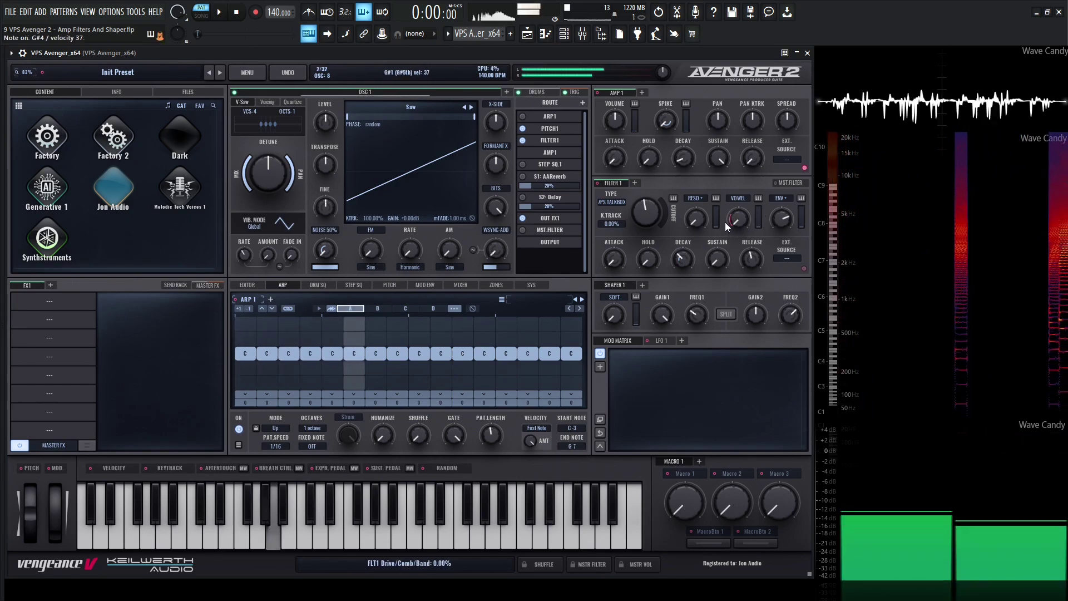
Sweep the talkbox filter's cutoff down to about 52 Hz during playback and check oscillator 1's voicing settings.
drag(647, 211, 649, 230)
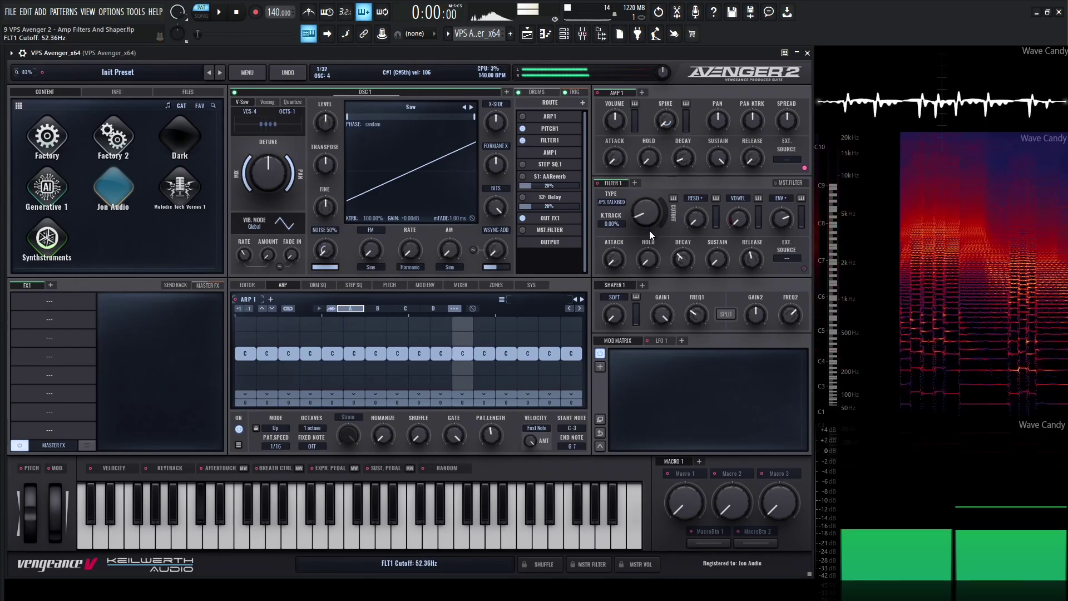
click(271, 103)
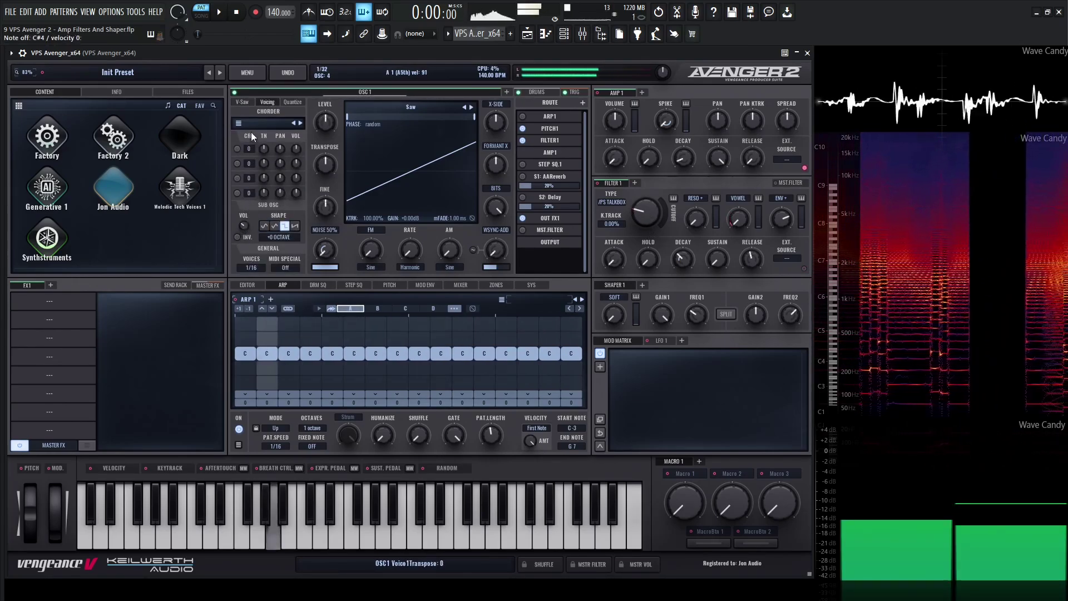
click(246, 101)
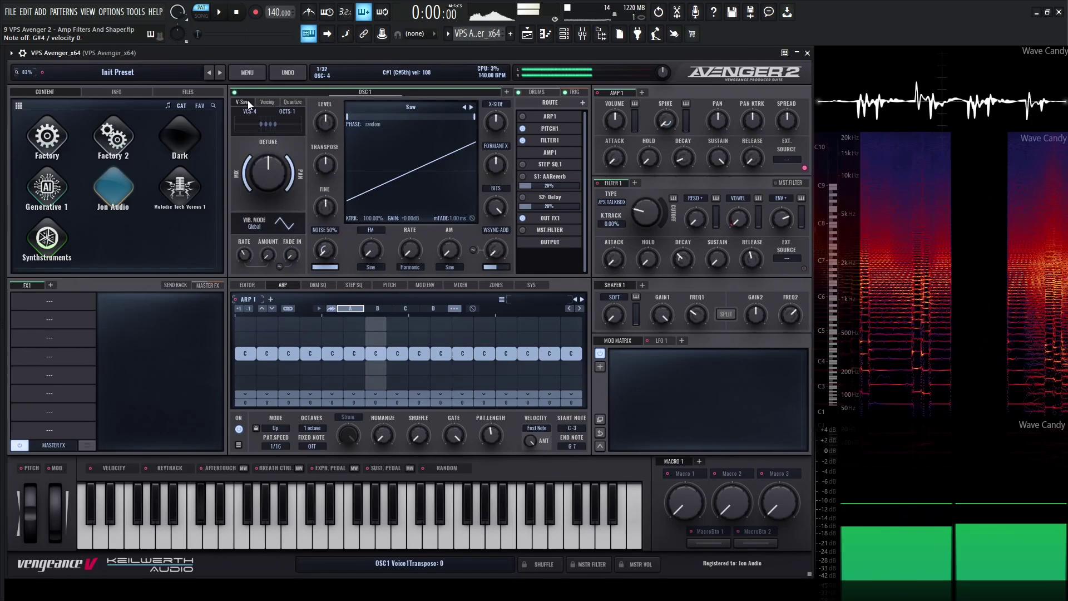
Enable ARP1 in the route and sweep Filter 1's cutoff up to about 7283 Hz and back down to about 48 Hz.
click(523, 117)
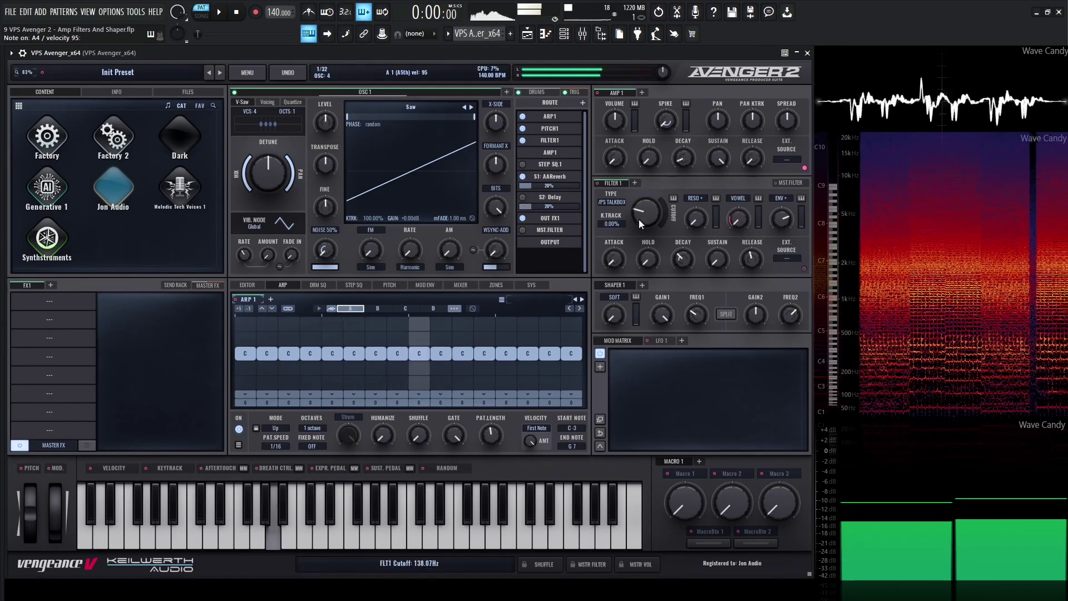
drag(639, 216, 643, 178)
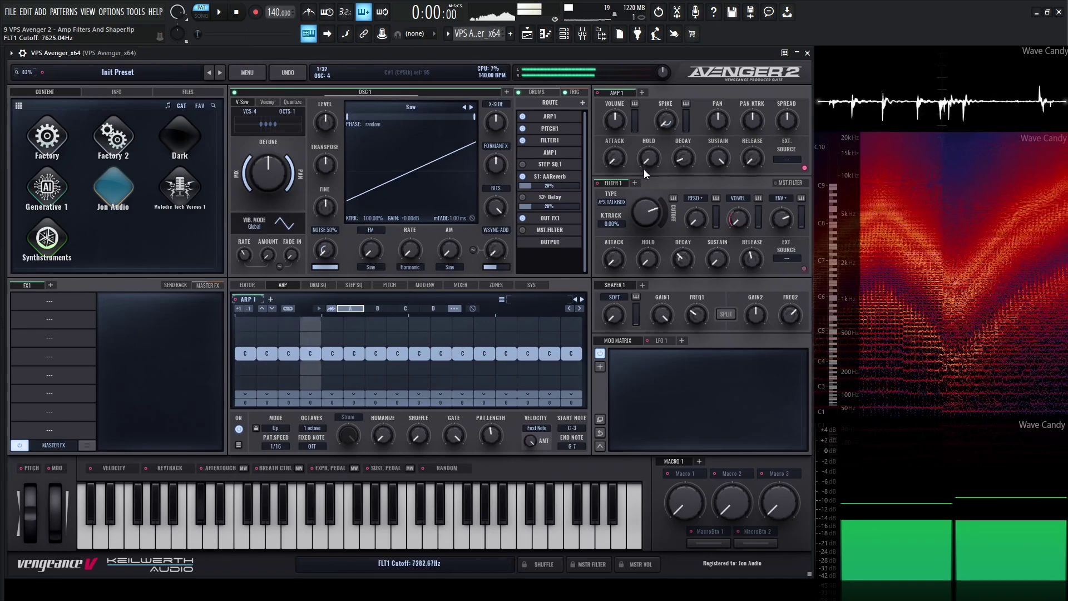
drag(644, 170, 644, 232)
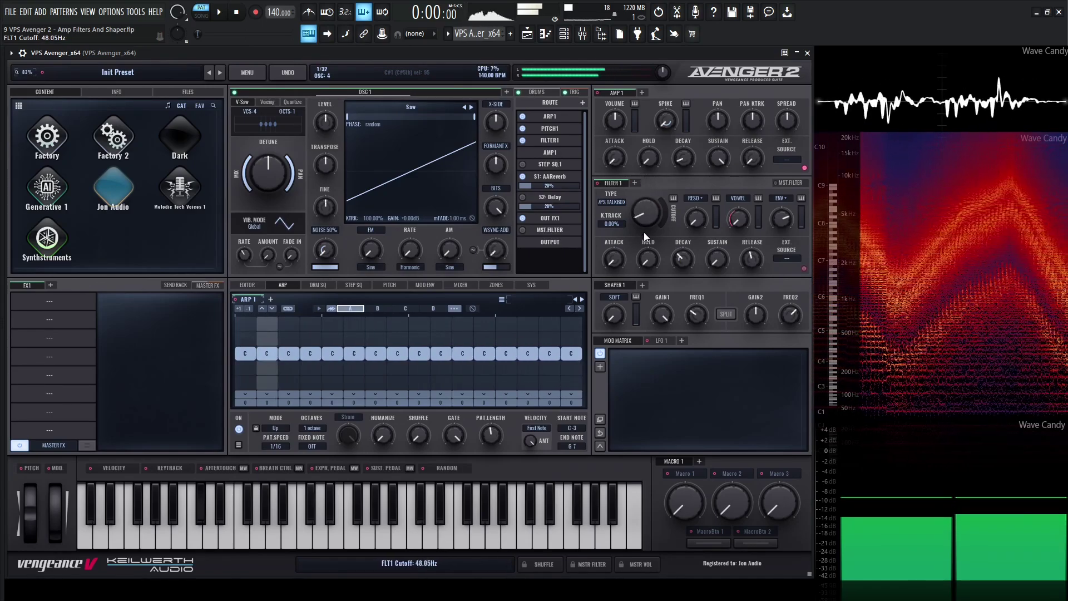
Examine Filter 1's special and lowpass filter types.
click(618, 202)
mouse_move(605, 255)
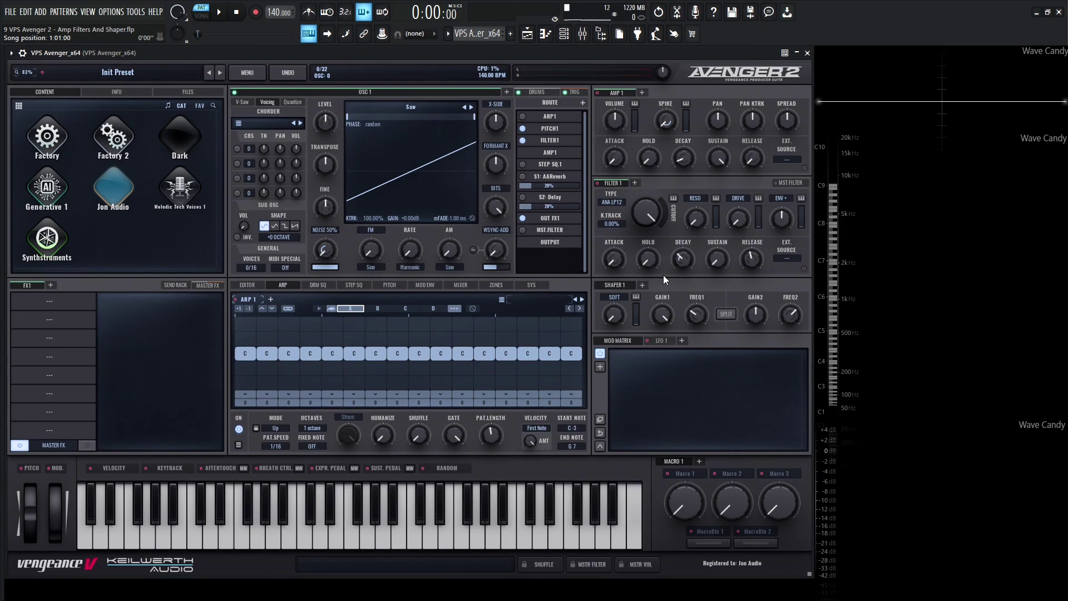
click(615, 202)
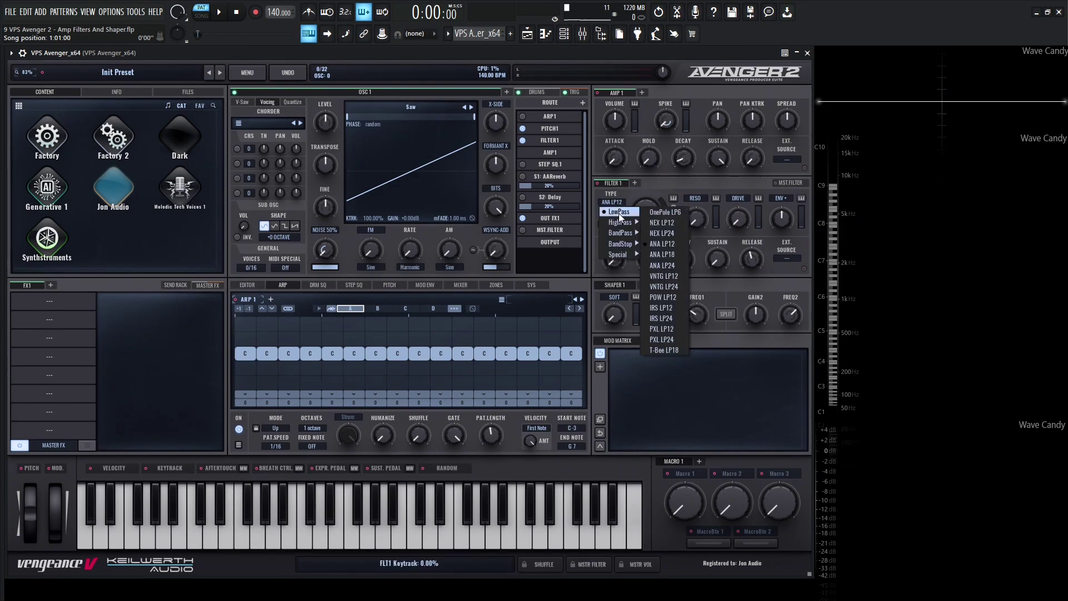
click(678, 351)
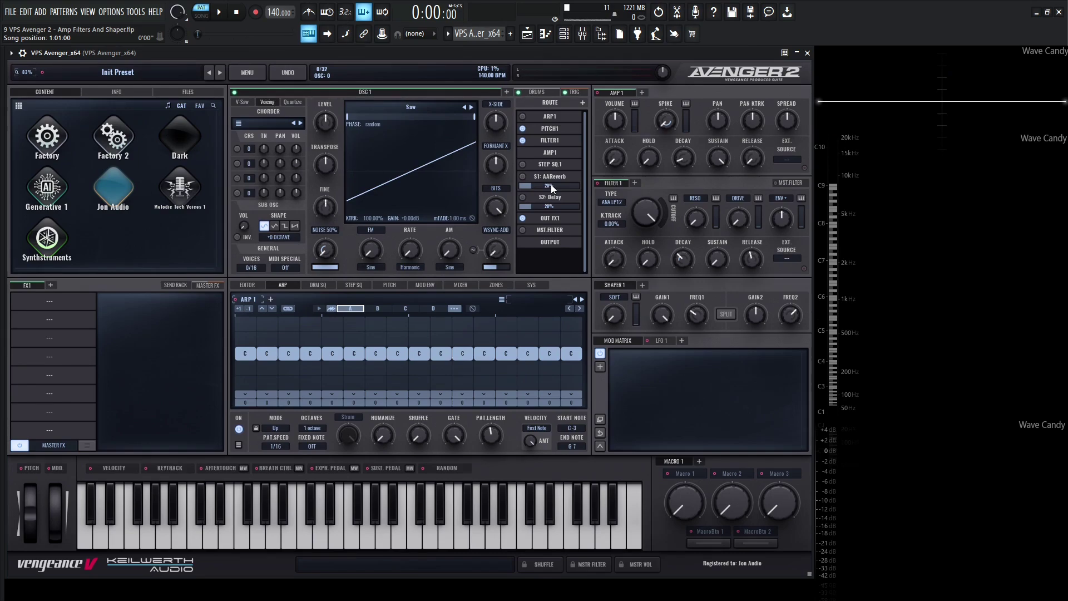
Add Filters 2 through 5 and open the master filter's settings.
click(635, 182)
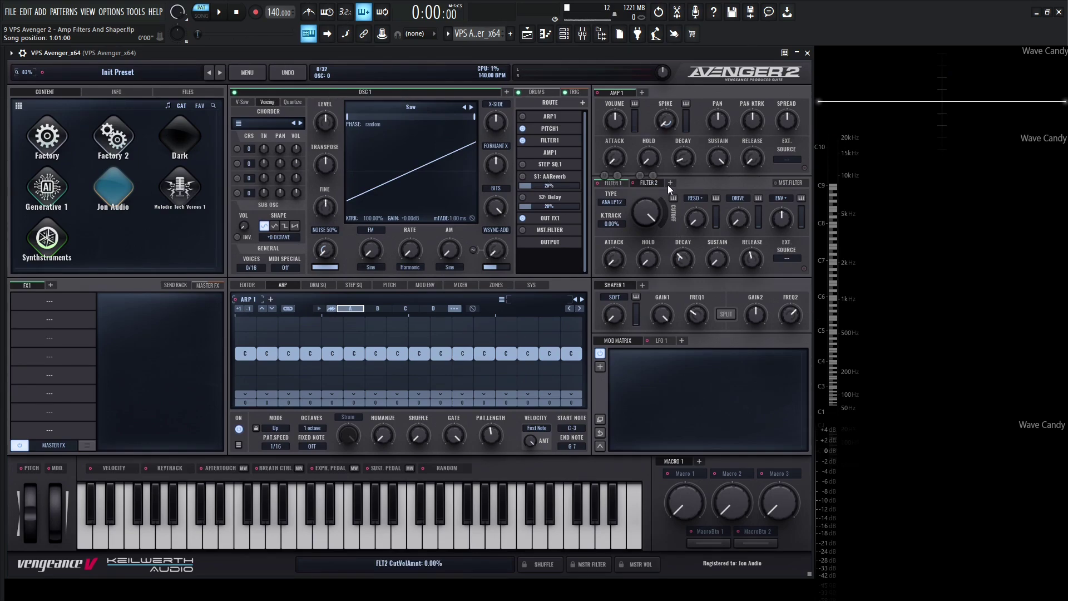
click(669, 183)
click(704, 182)
click(742, 184)
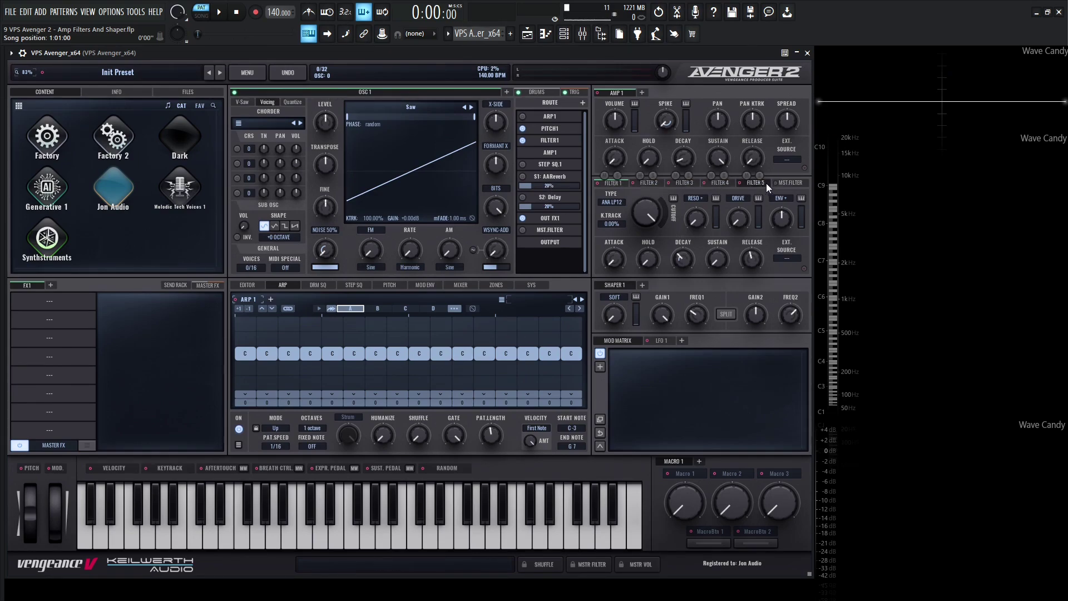
click(789, 182)
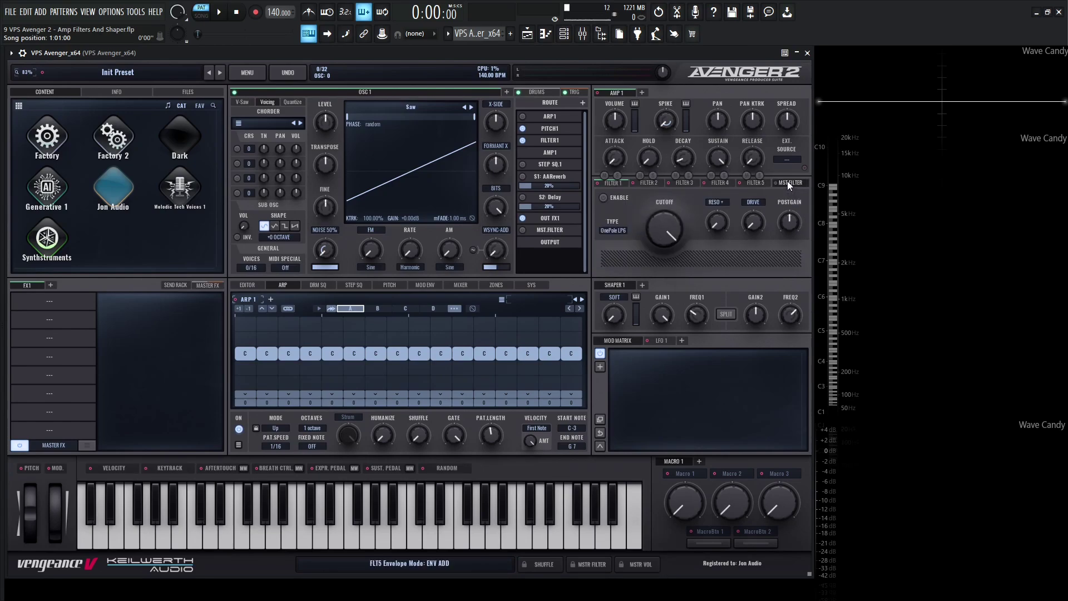
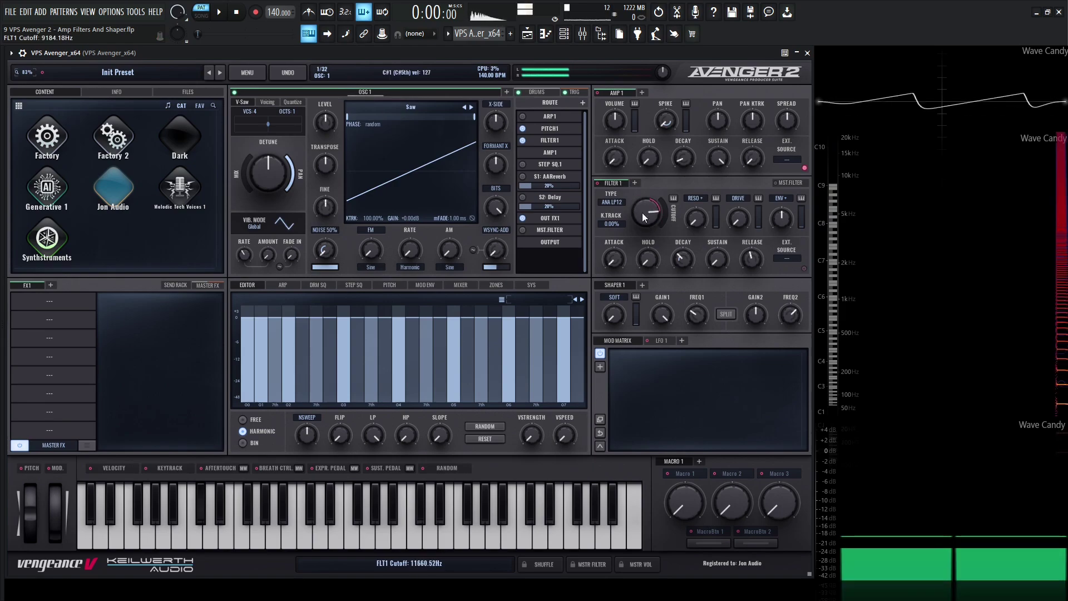
Add a second filter module alongside Filter 1.
click(635, 183)
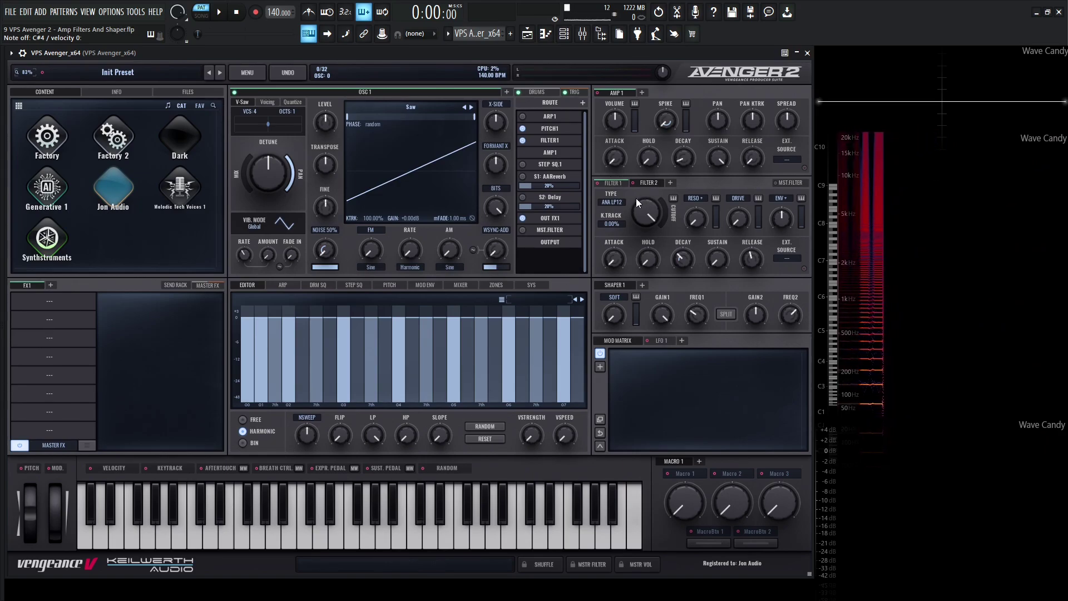
Set Filter 2's type to ANA HP12 and add Filter 2 to the oscillator's route after Filter 1.
click(614, 202)
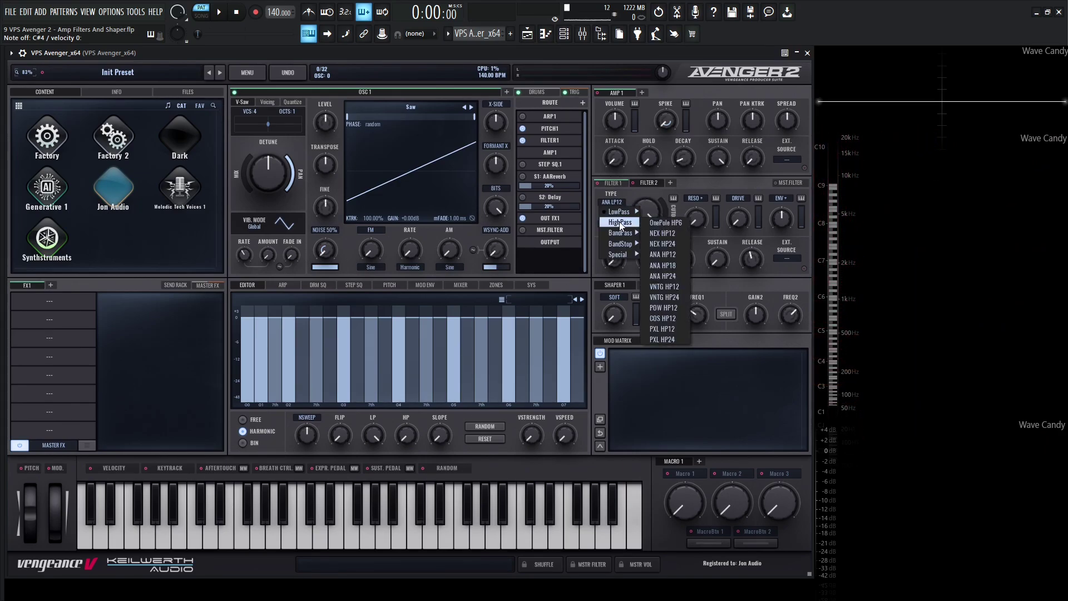
mouse_move(621, 233)
click(676, 257)
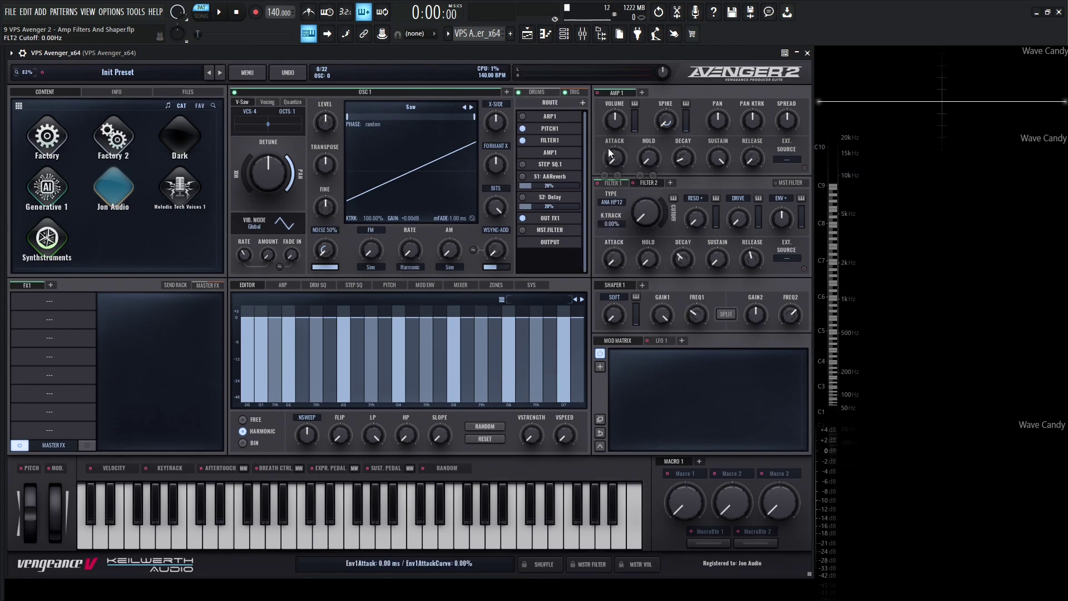
click(583, 103)
click(558, 136)
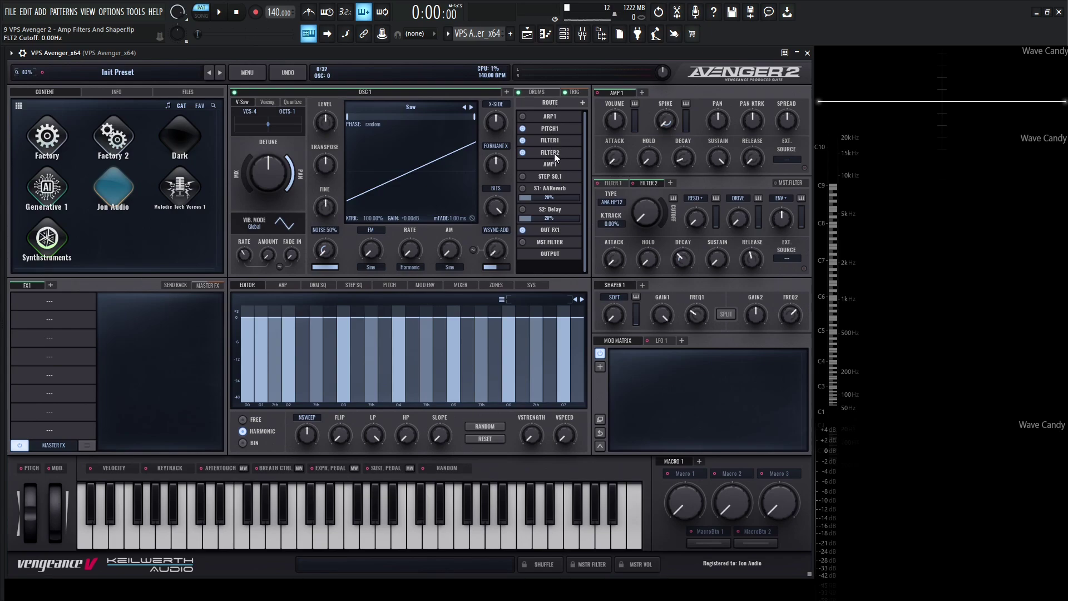
Sweep the cutoffs of Filter 1 and Filter 2 in turn, bringing Filter 1 back to 22050 Hz.
click(615, 183)
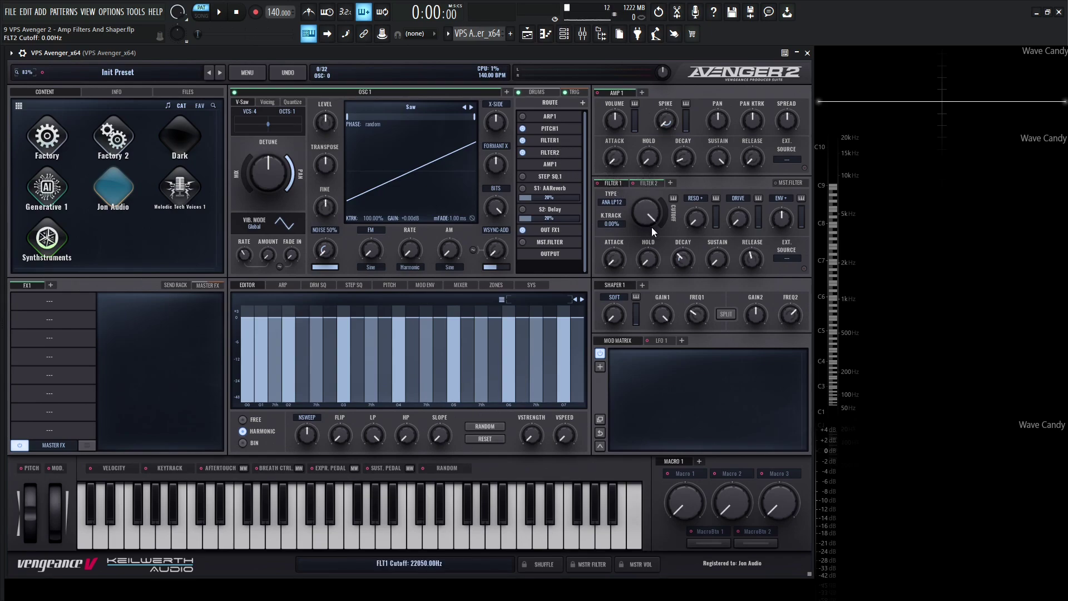
click(652, 182)
mouse_move(651, 215)
mouse_down()
mouse_move(644, 178)
mouse_move(649, 218)
mouse_up()
click(618, 183)
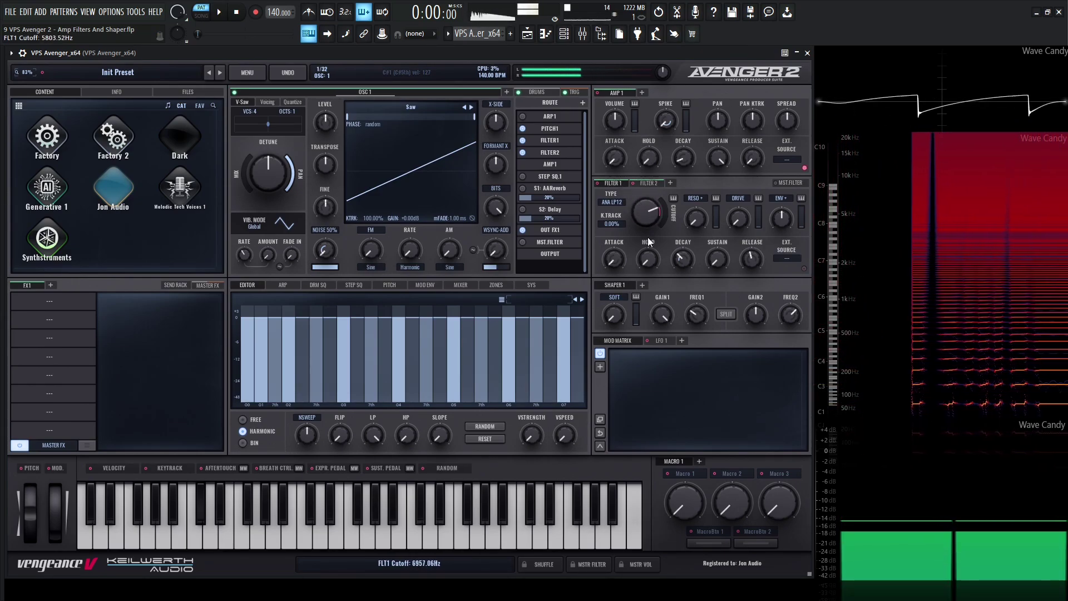
drag(646, 213, 645, 178)
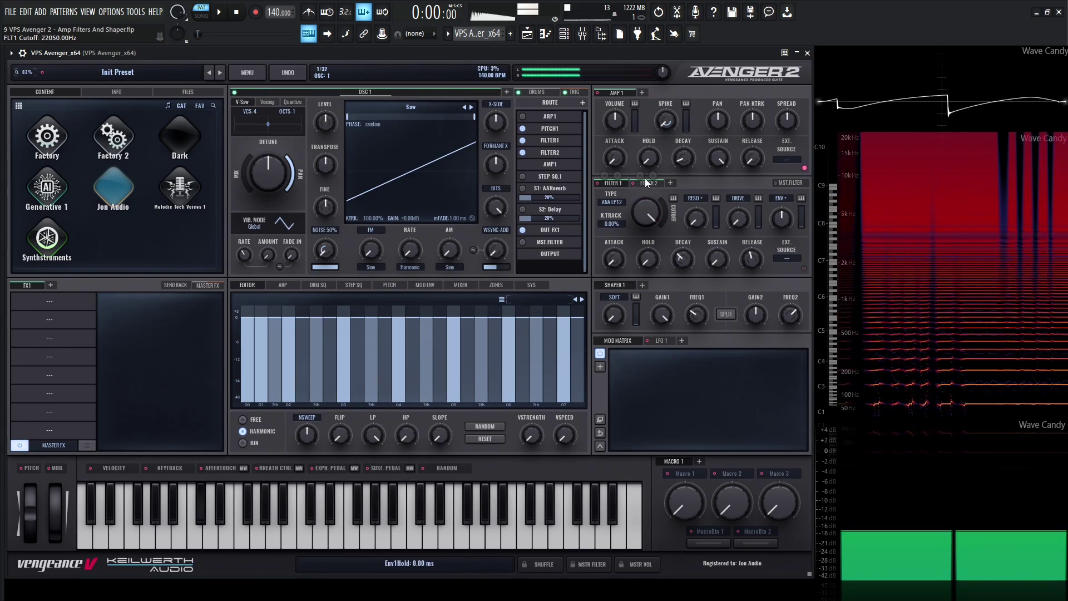
click(647, 183)
drag(648, 221, 650, 245)
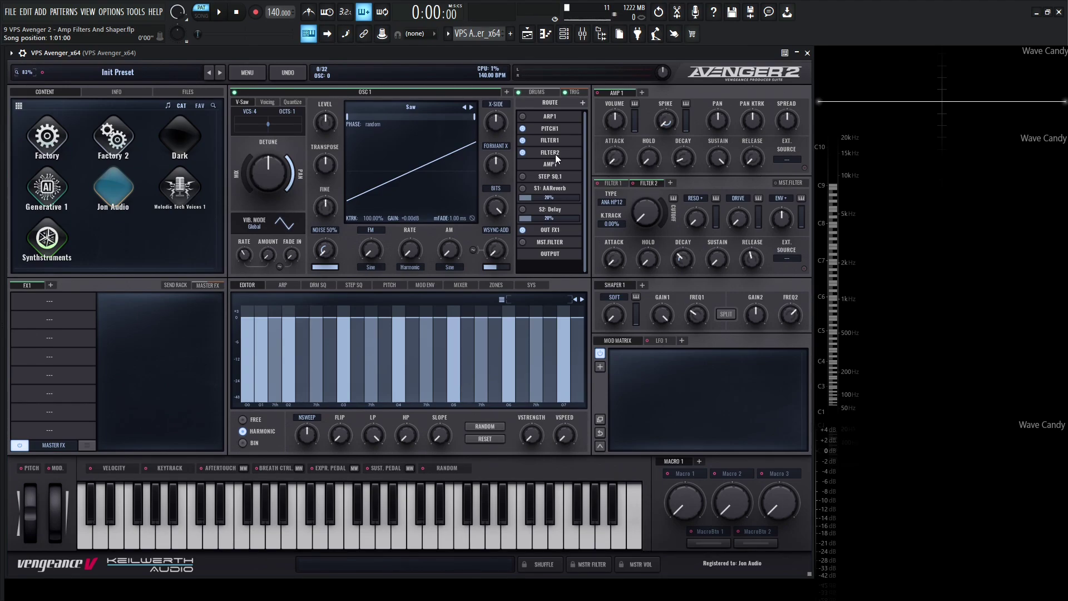
Reorder Filter 2 ahead of Filter 1 in the route, and remove Filter 2.
drag(562, 151, 558, 141)
key(Delete)
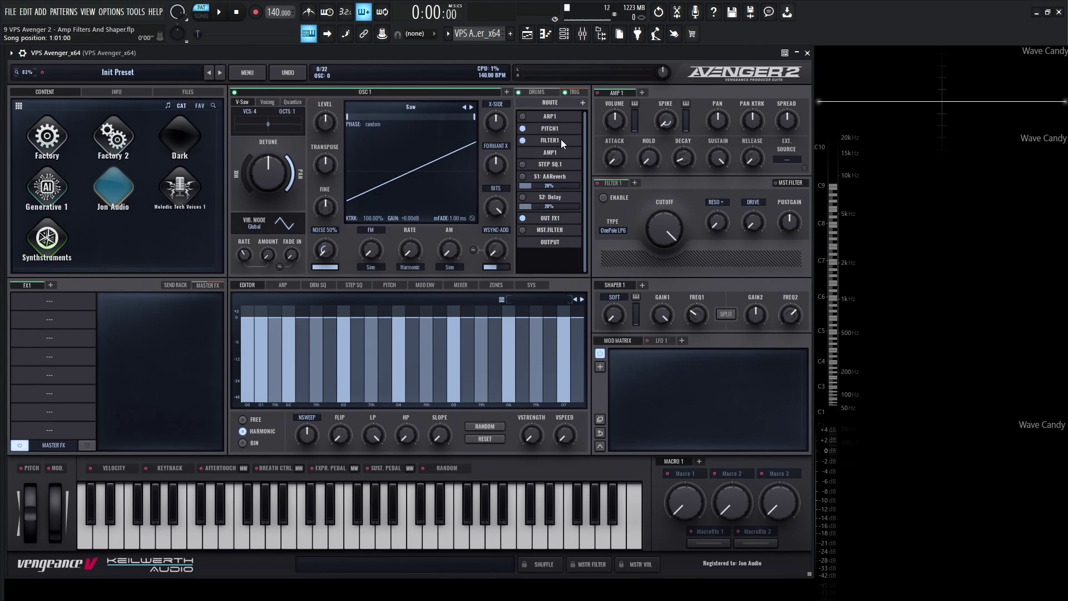
Switch Filter 1 in the route to parallel mode and sweep its cutoff down from 22050 Hz.
right_click(561, 139)
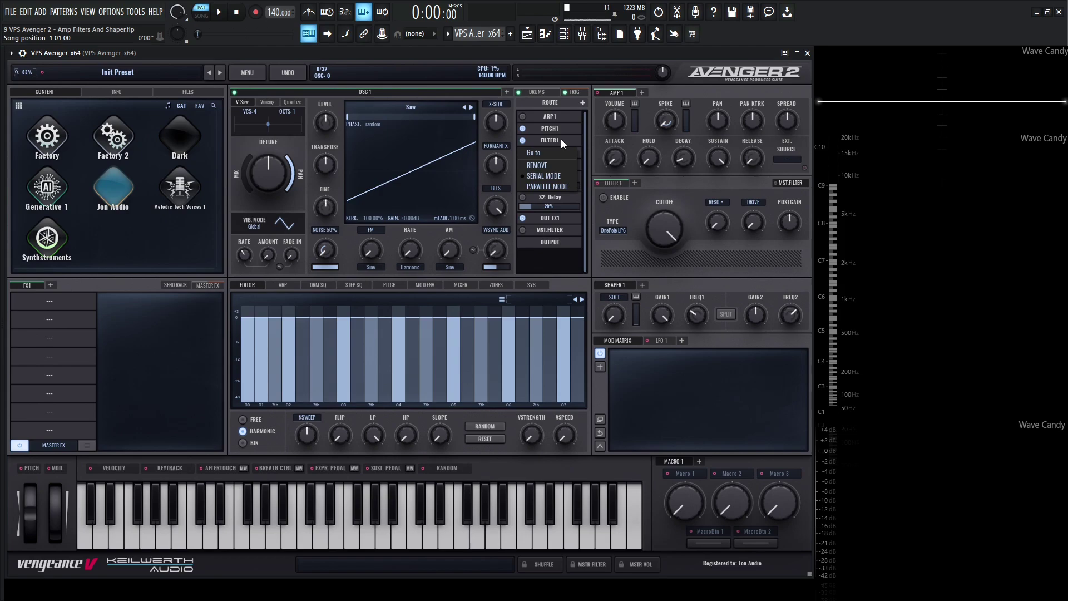
click(557, 186)
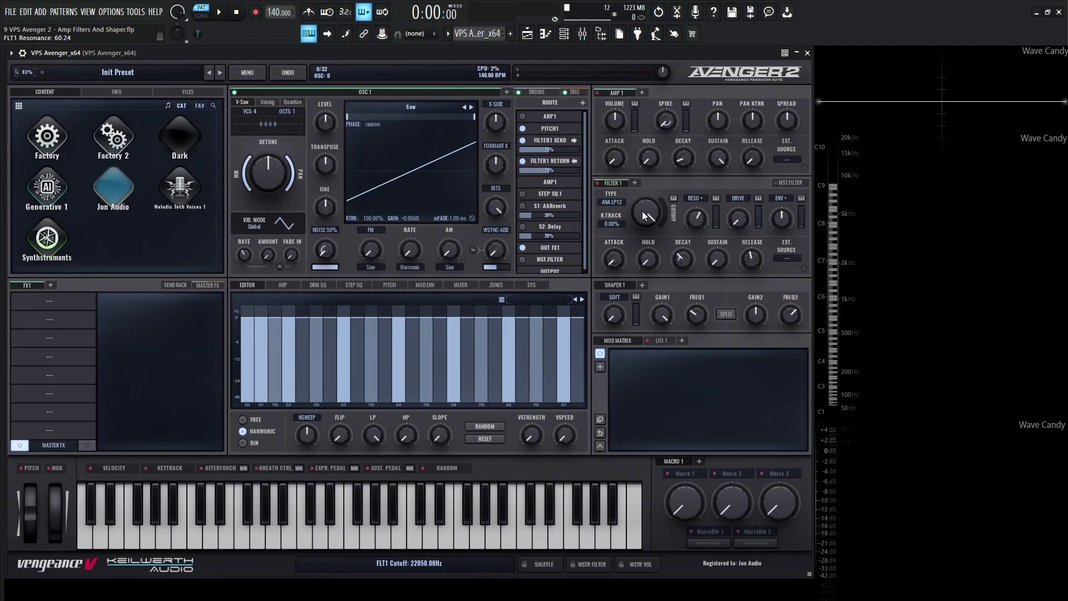
drag(646, 211, 651, 269)
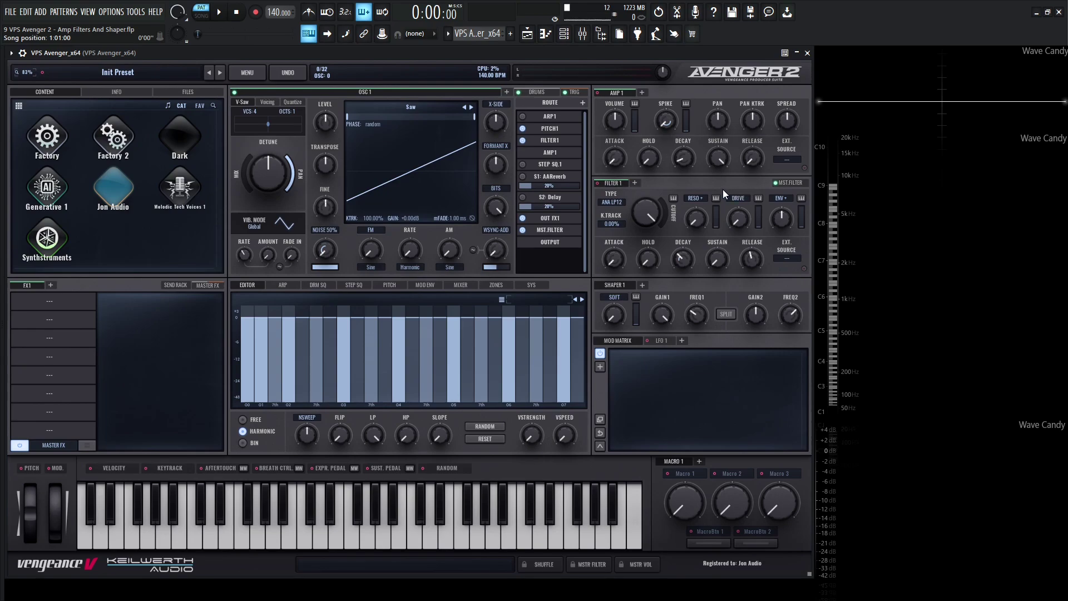
Open the master filter's settings and disable MST.FILTER in the route.
click(786, 183)
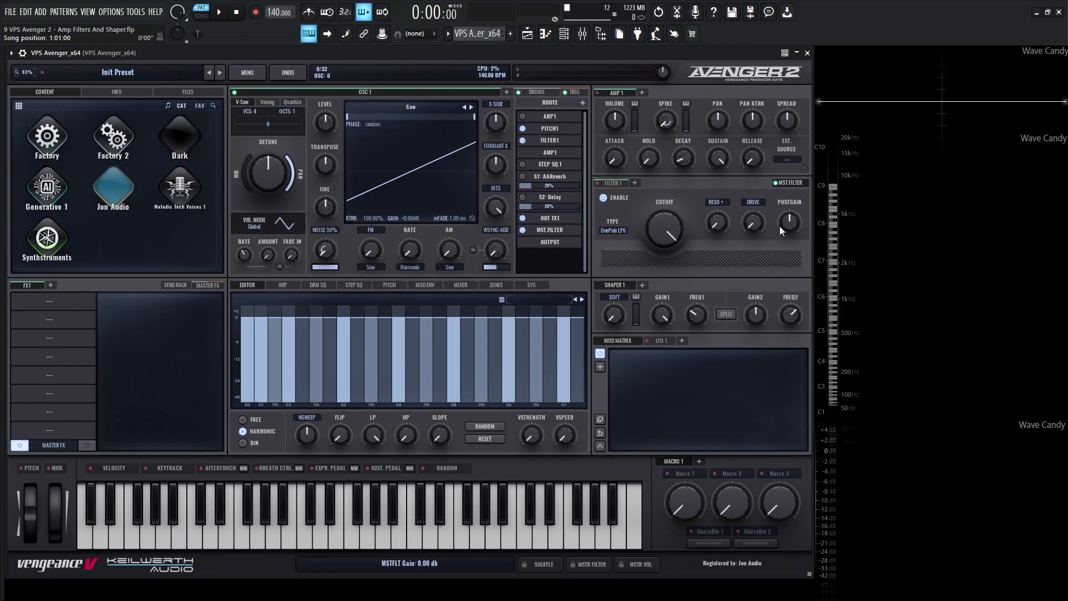
click(522, 230)
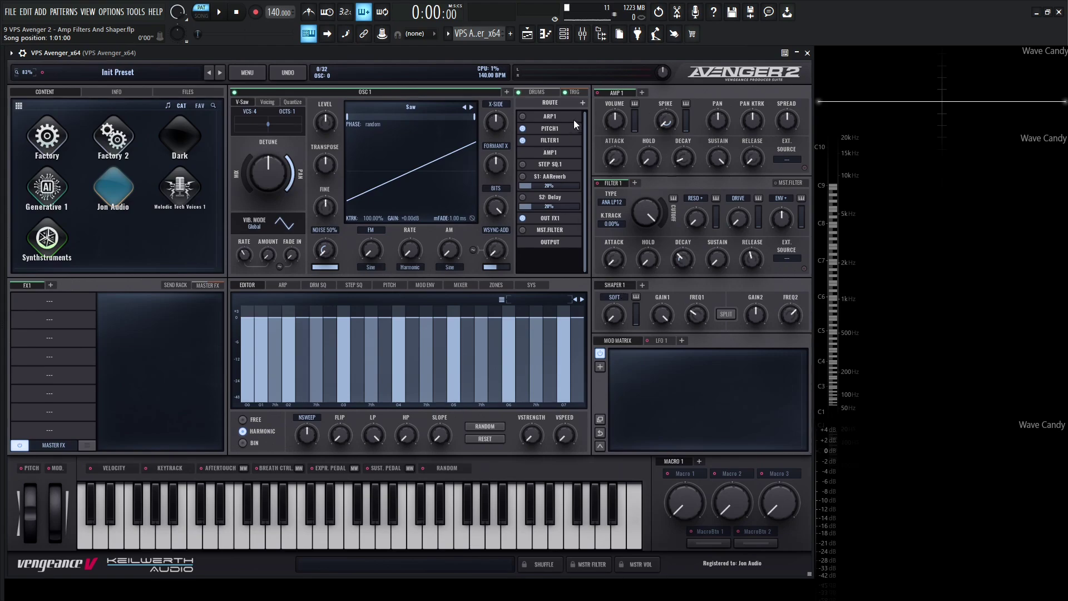
Add Shaper 1 to the route ahead of Filter 1 and raise its drive to about 68%.
click(583, 103)
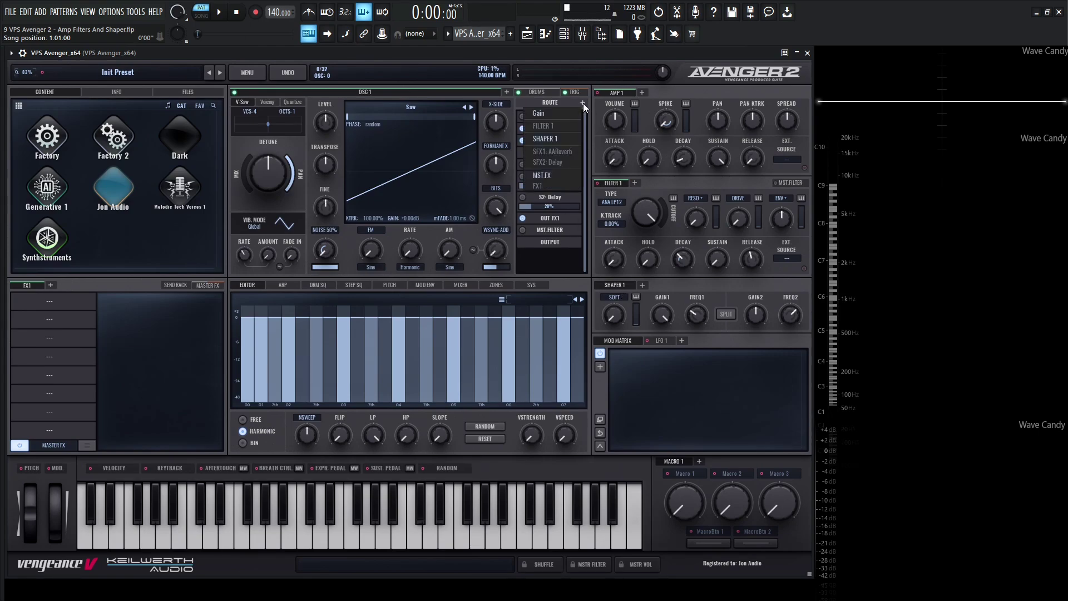
click(547, 139)
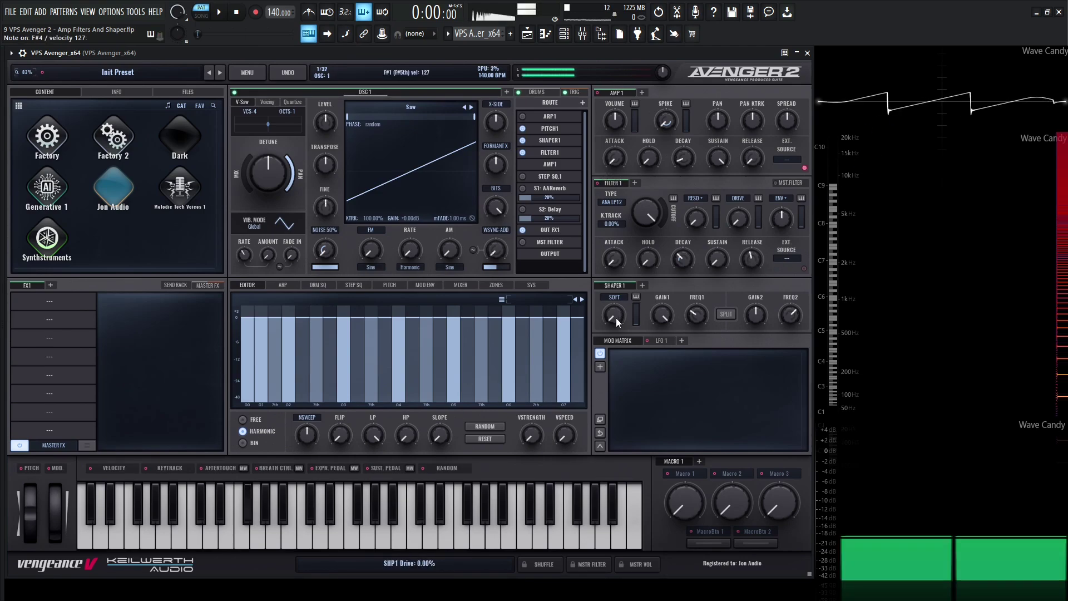
drag(616, 319, 602, 253)
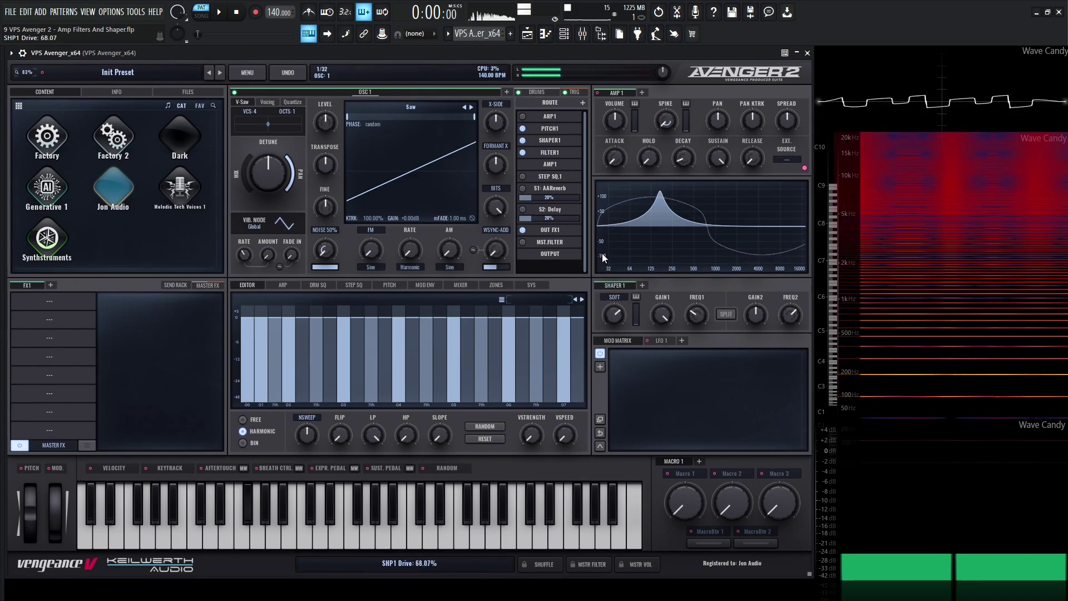
Try Shaper 1's distortion types, including SFT-OS, FUZZ and FLIP, and return it to SOFT.
click(619, 300)
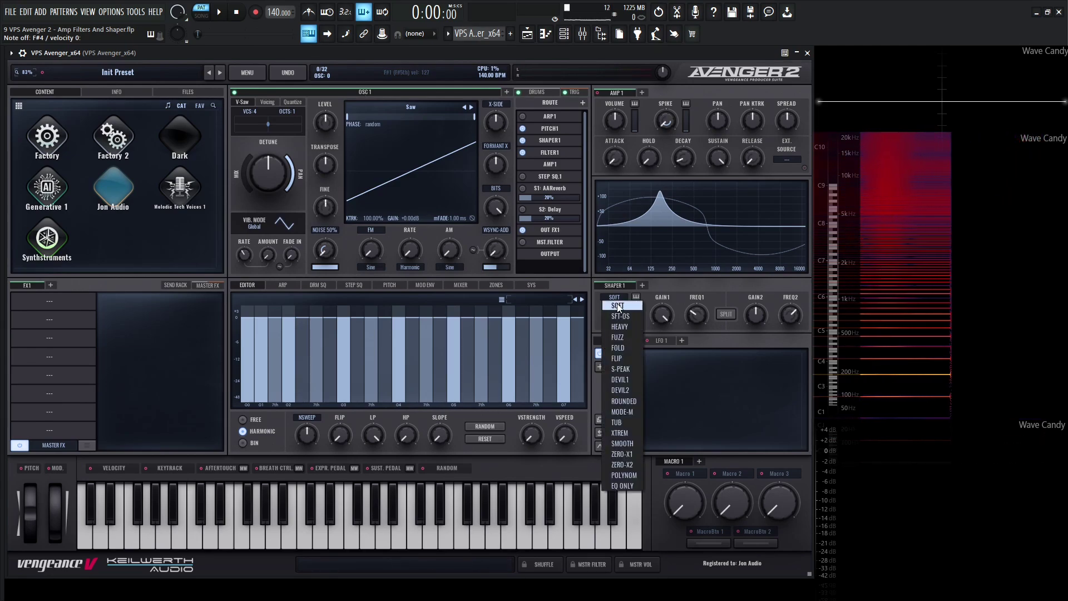
click(639, 300)
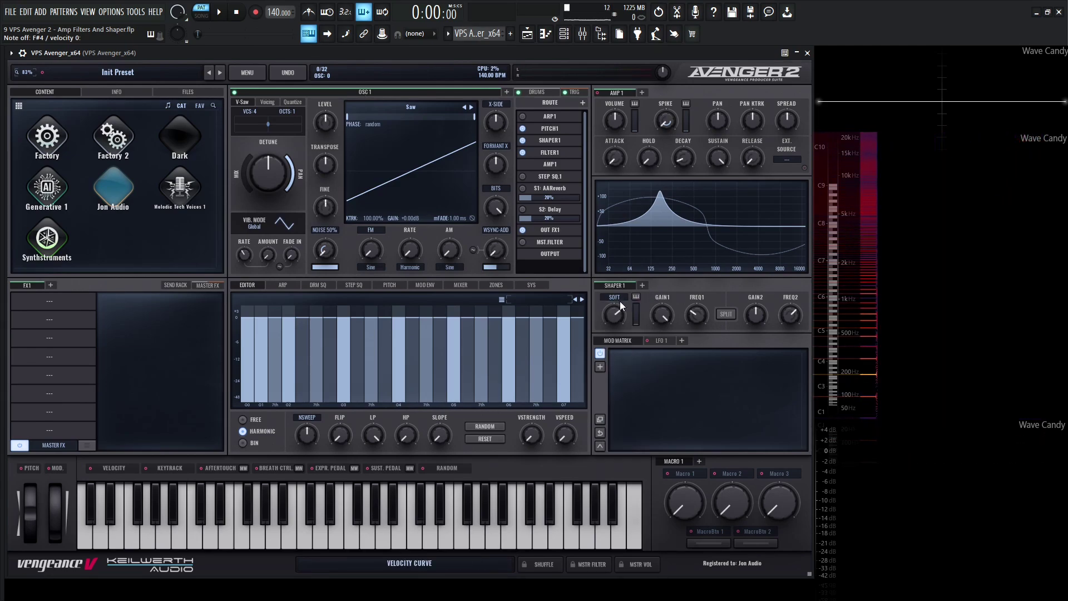
scroll(619, 298, down, 1)
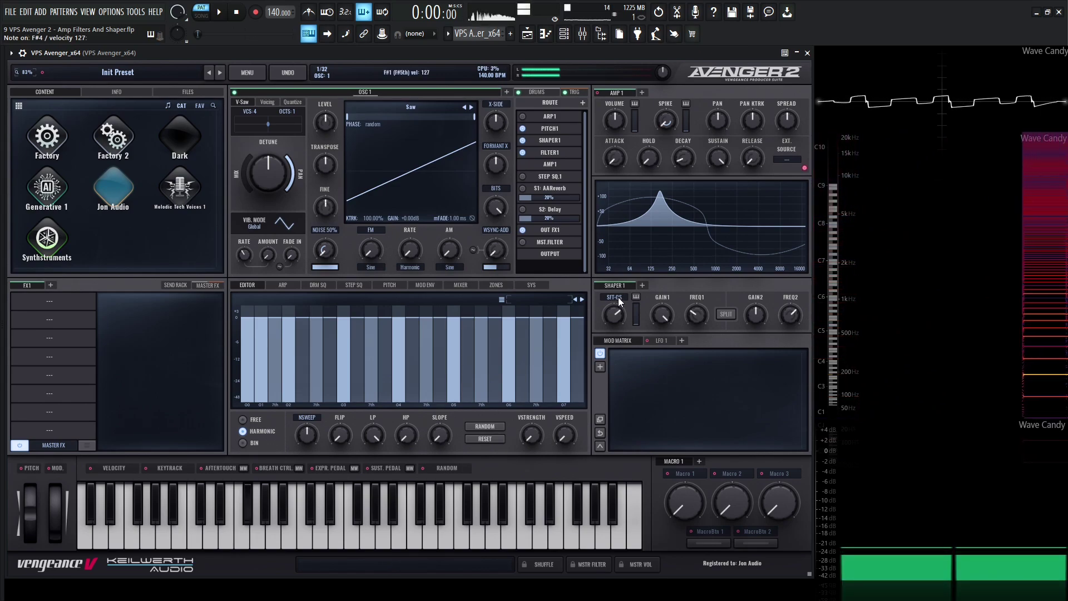
scroll(618, 301, down, 1)
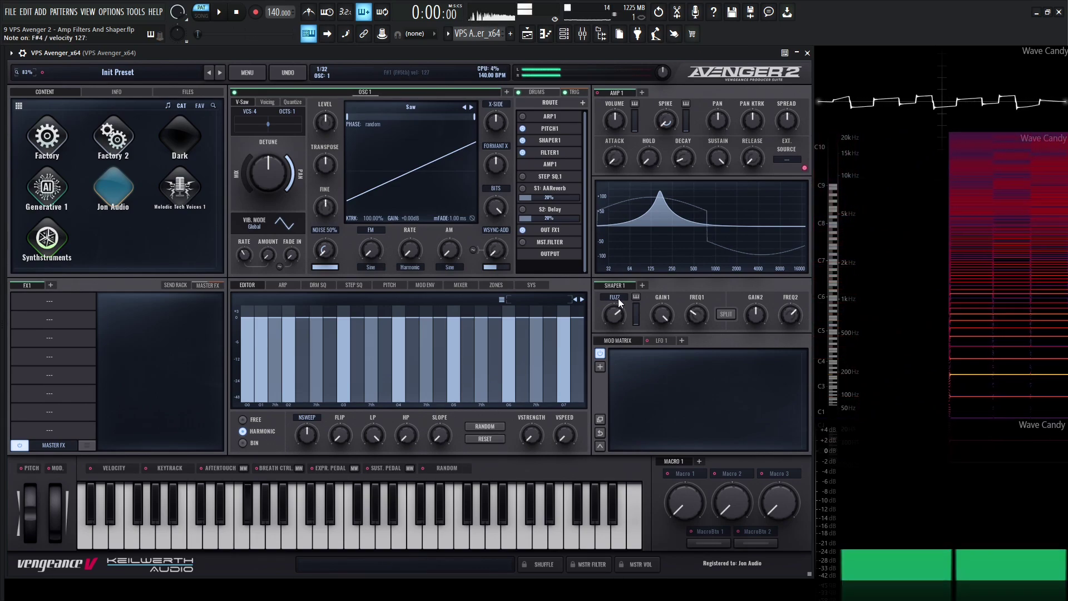
scroll(618, 300, down, 1)
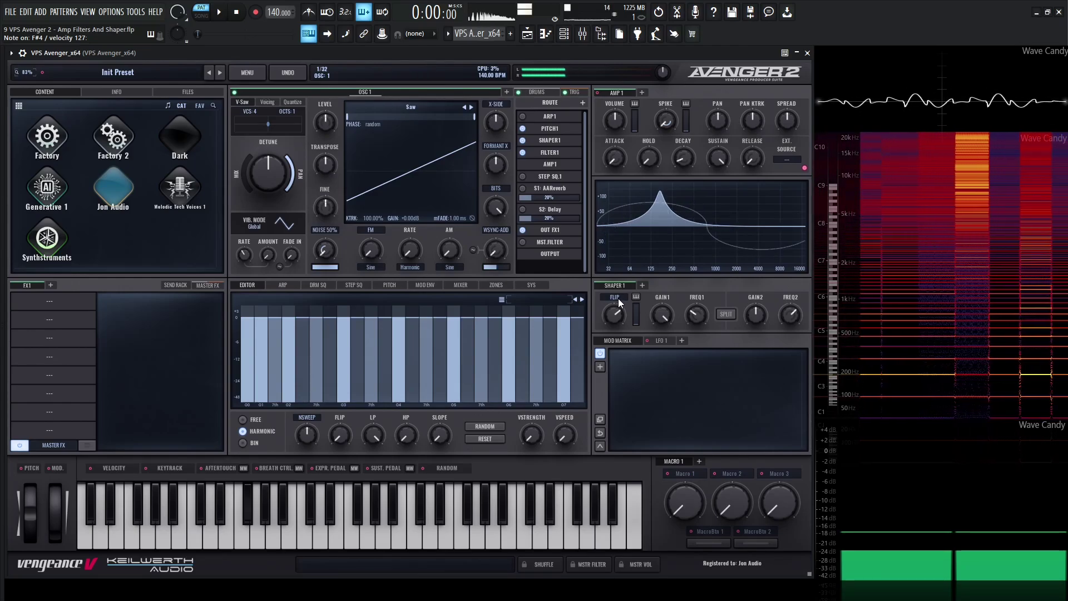
click(619, 303)
click(622, 307)
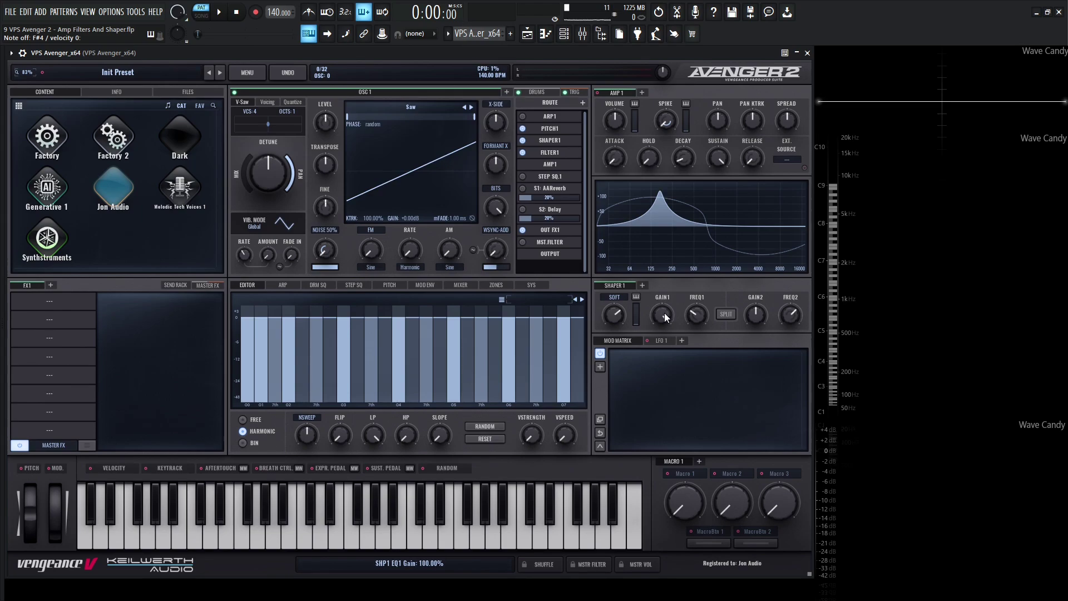
Raise Shaper 1's second EQ gain, and set the EQ frequencies to 256 Hz for EQ1 and 2010 Hz for EQ2.
drag(665, 313, 694, 301)
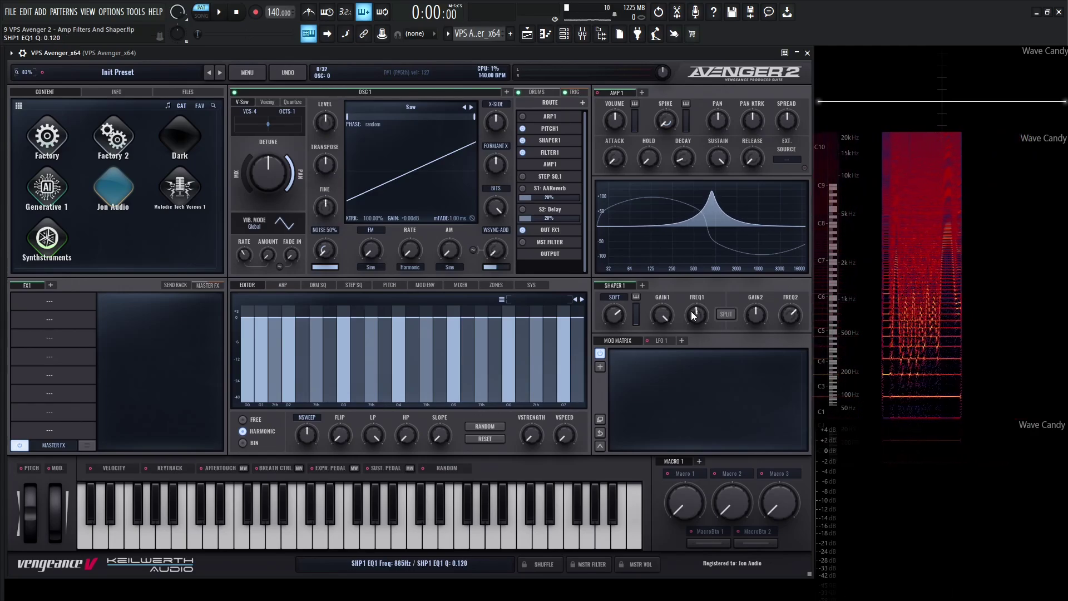
drag(662, 315, 759, 351)
drag(782, 317, 781, 329)
drag(697, 315, 699, 325)
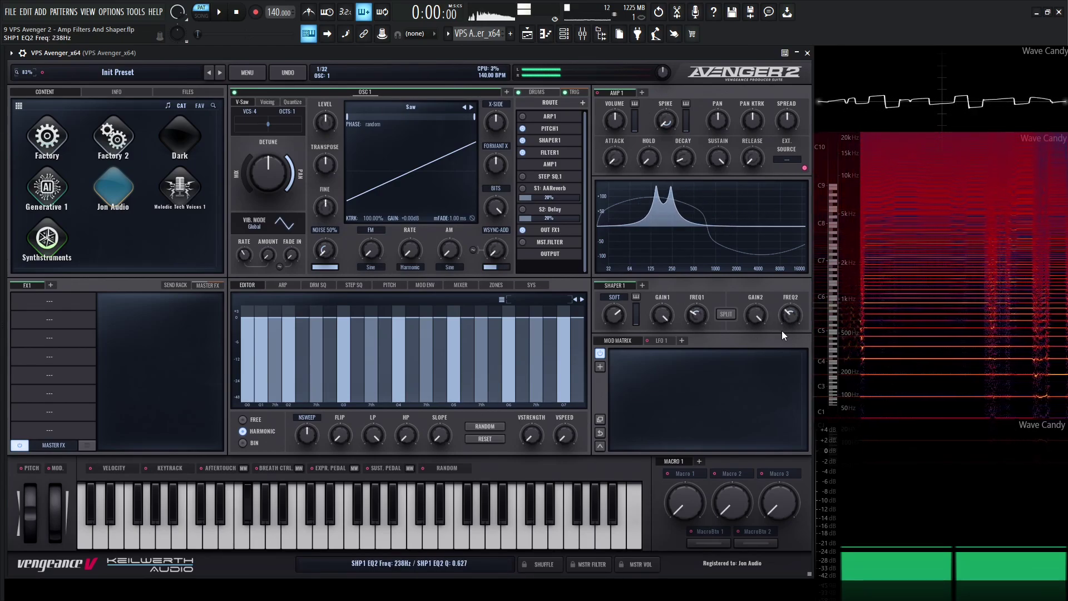
drag(782, 330, 780, 306)
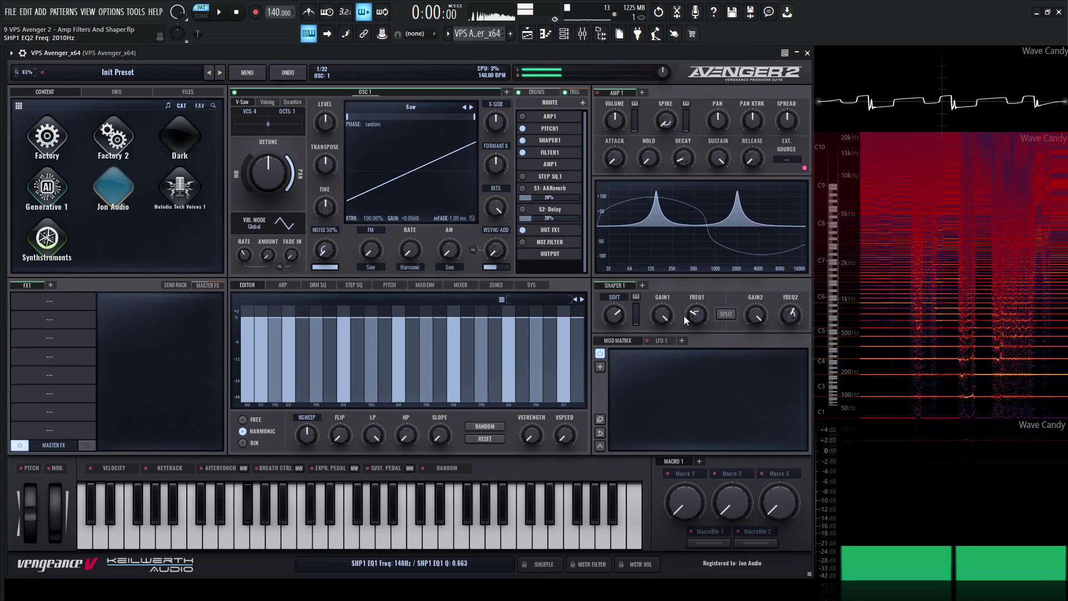
drag(694, 313, 695, 317)
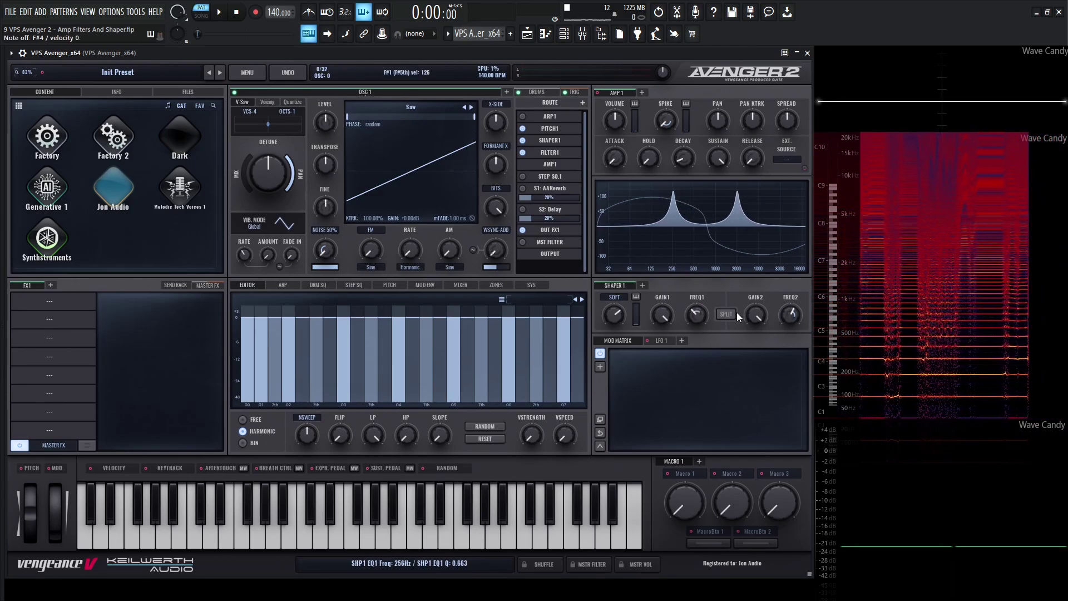
Enable Shaper 1's split mode and sweep both EQ frequencies, taking EQ2 up to about 3515 Hz.
click(721, 317)
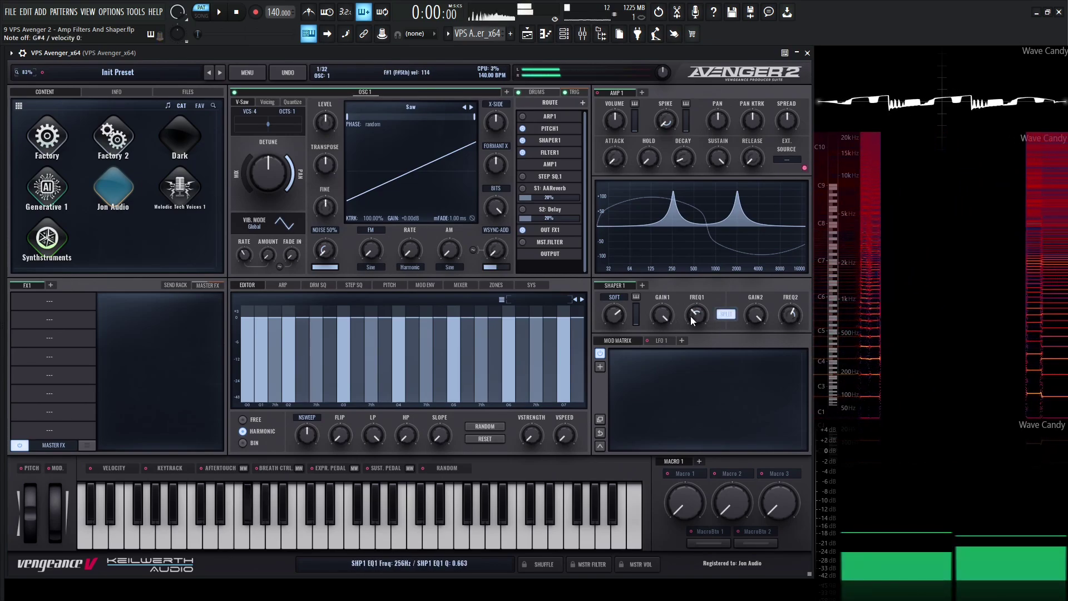
mouse_move(690, 316)
mouse_down()
mouse_move(693, 328)
mouse_move(694, 314)
mouse_up()
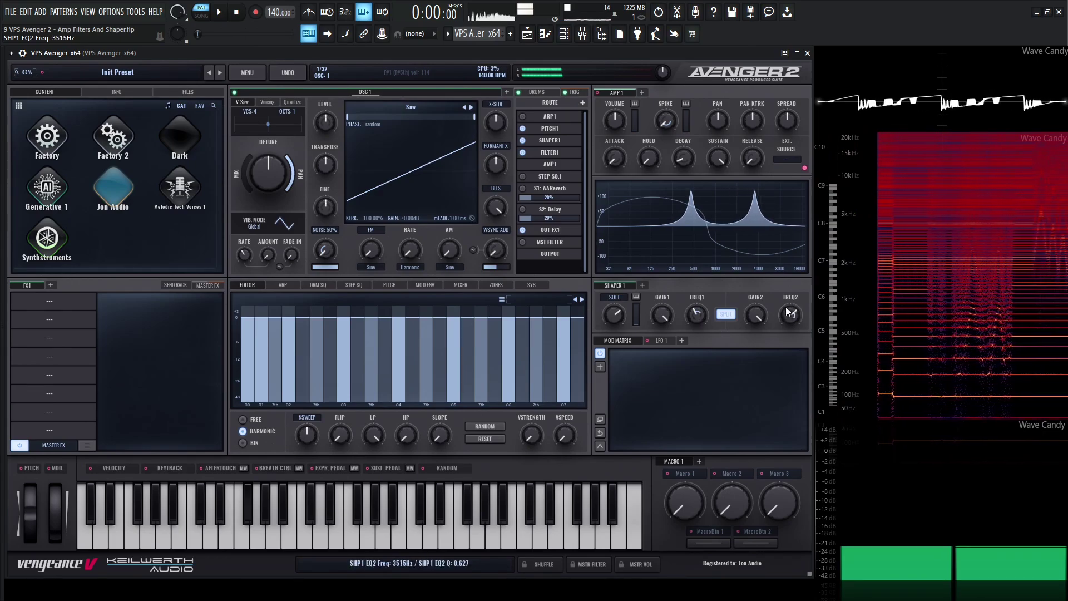
drag(787, 318, 786, 315)
drag(694, 315, 697, 320)
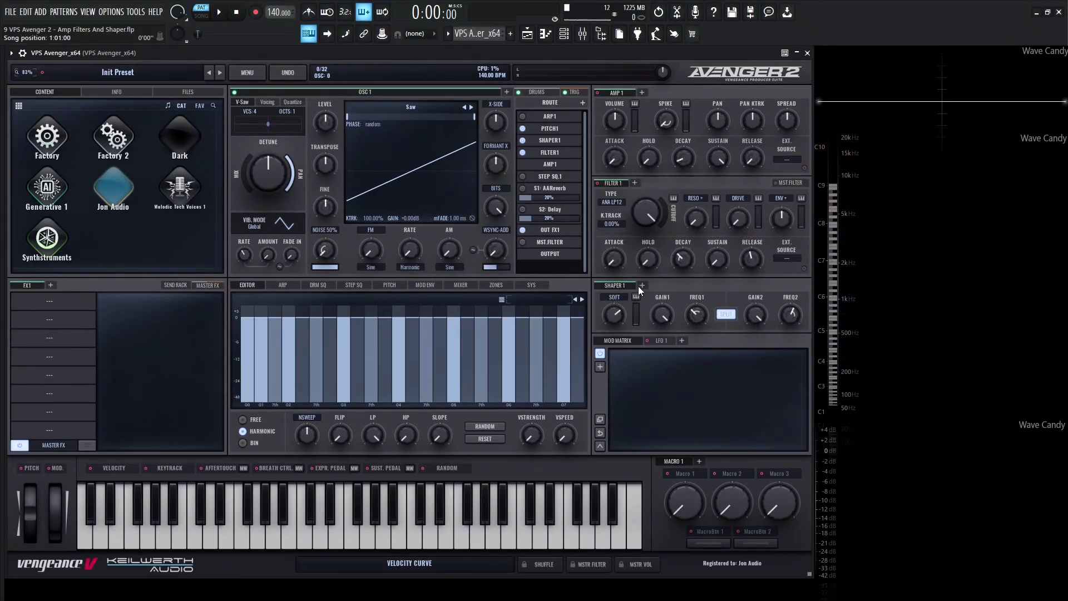
Add Shapers 2 through 5 alongside Shaper 1.
click(727, 286)
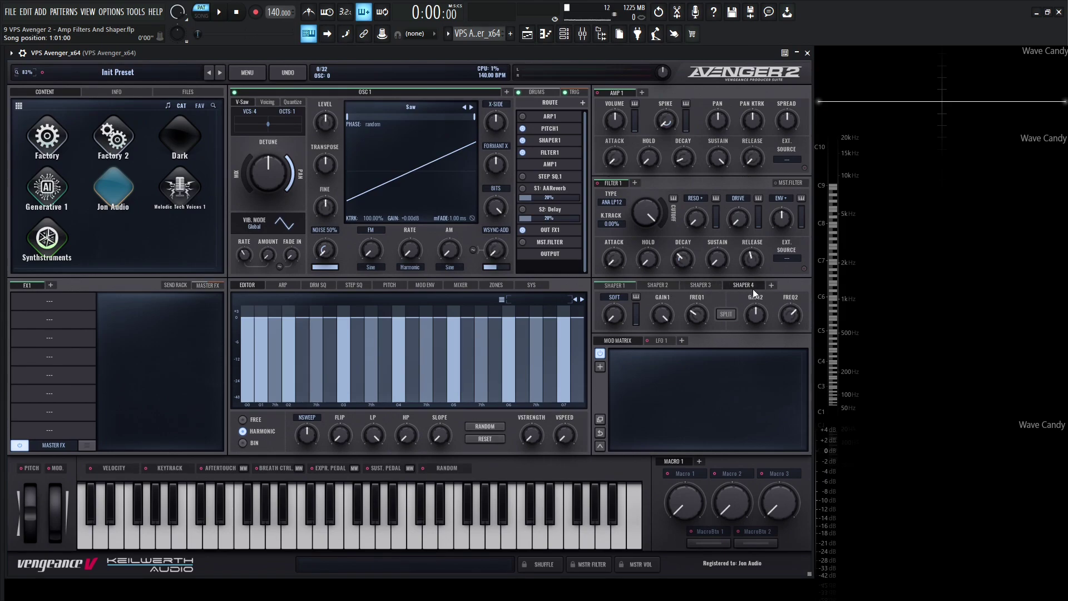
click(771, 286)
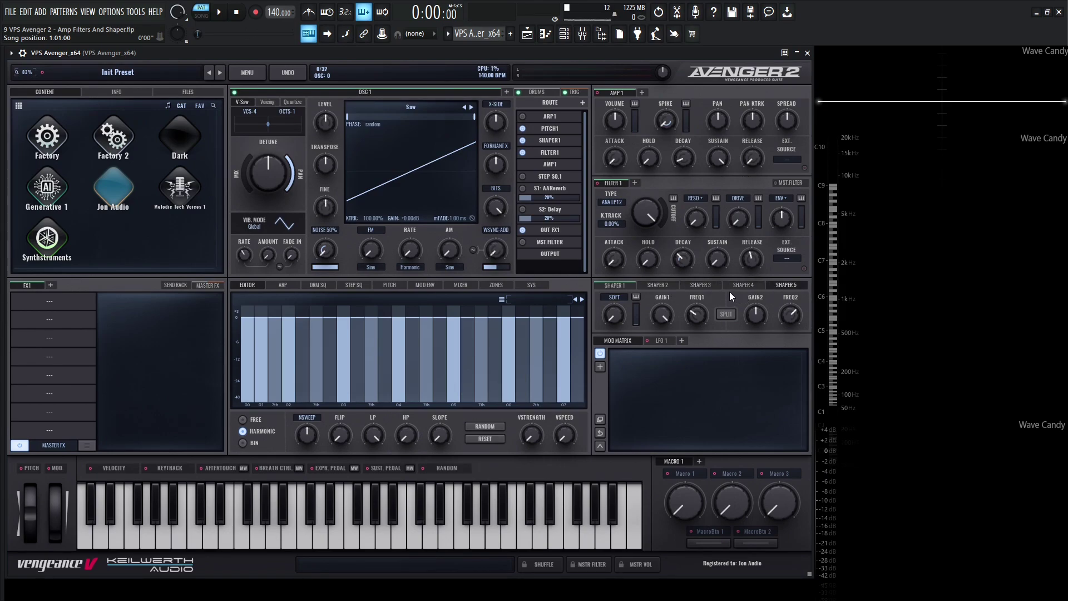